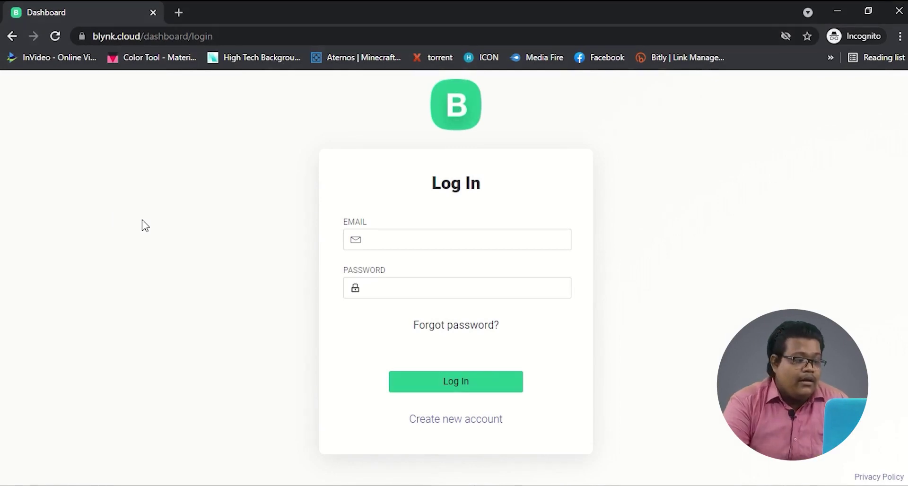
Submit the Blynk sign-up form with the user's e-mail address and the terms accepted
double_click(220, 34)
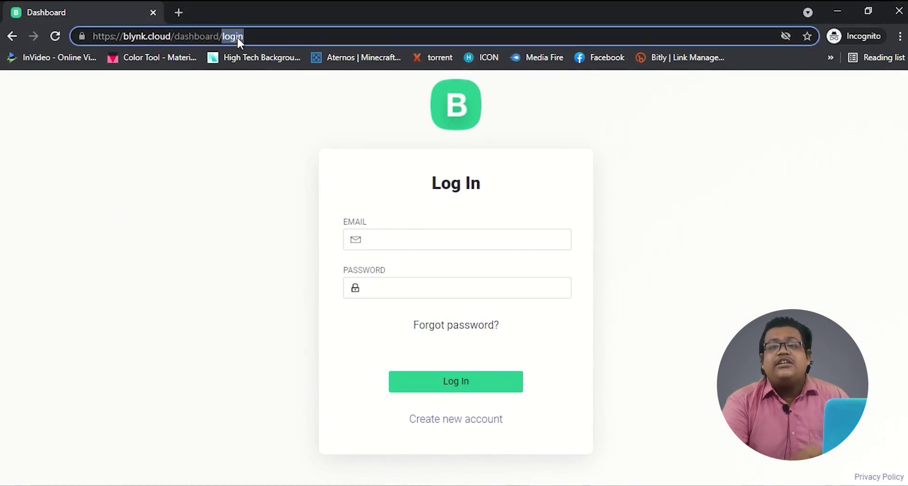
left_click_drag(247, 38, 131, 154)
left_click(131, 184)
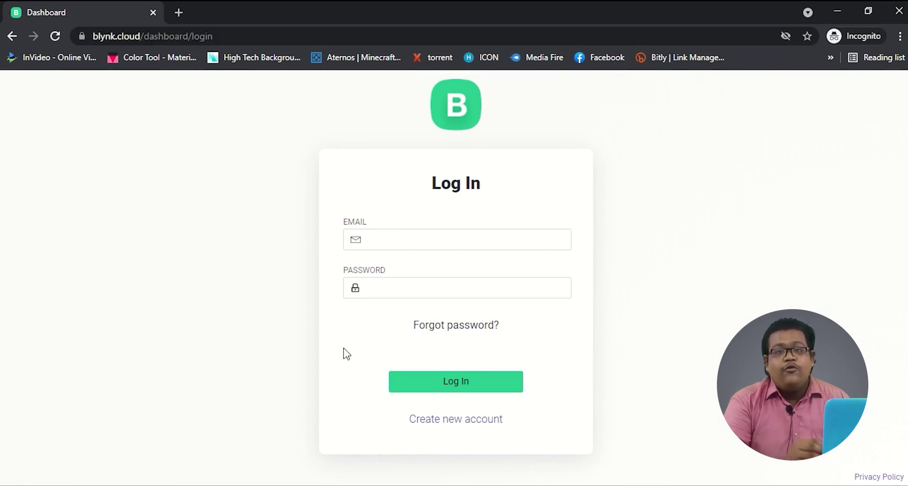
left_click(436, 423)
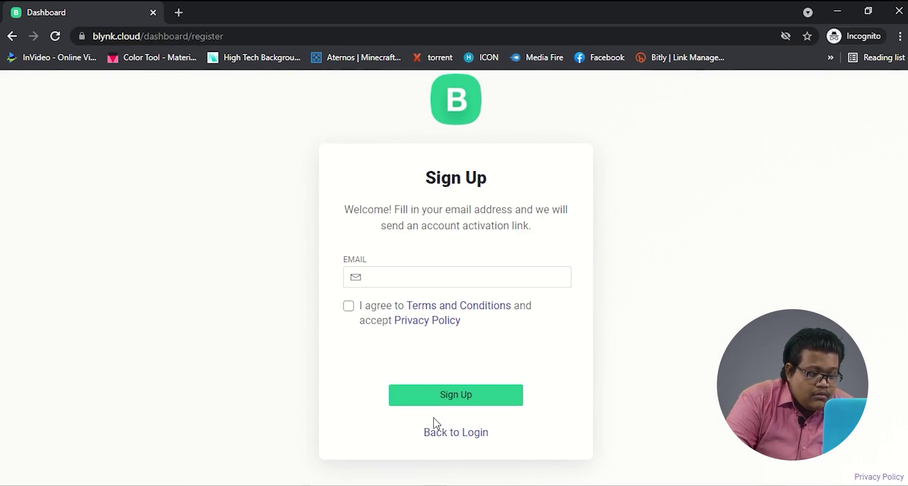
left_click(402, 283)
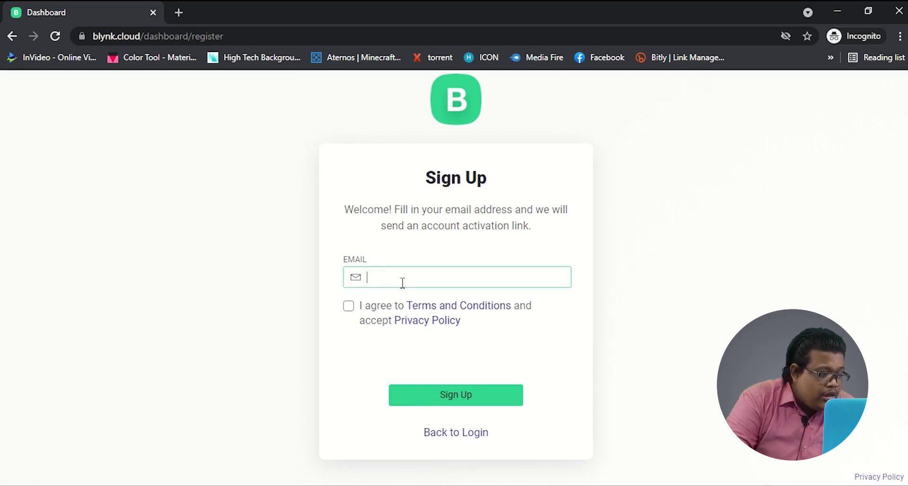
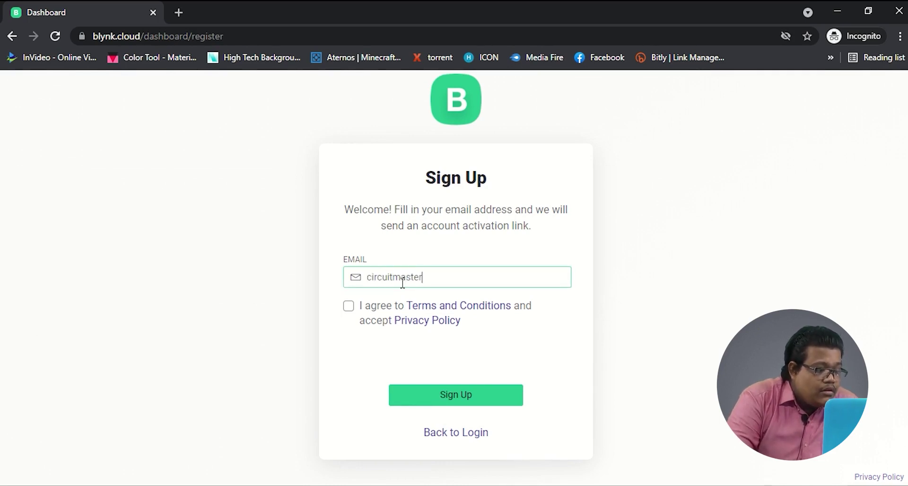
left_click(349, 320)
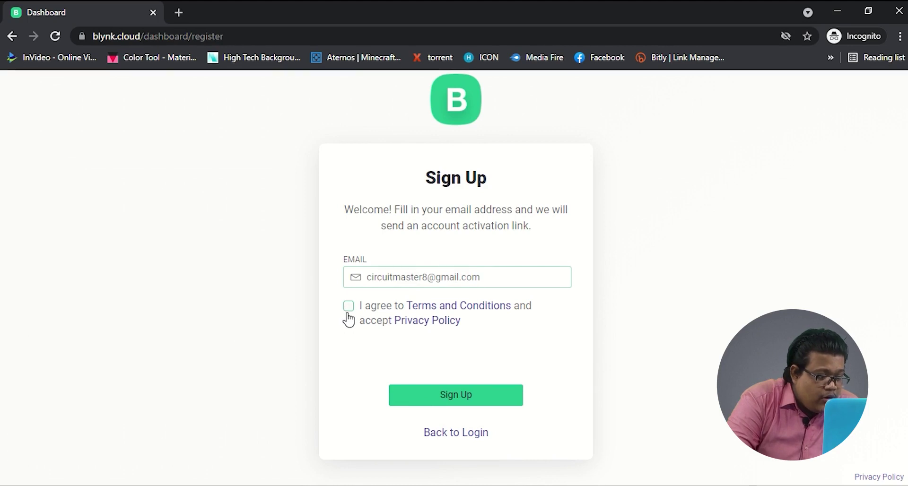
left_click(427, 398)
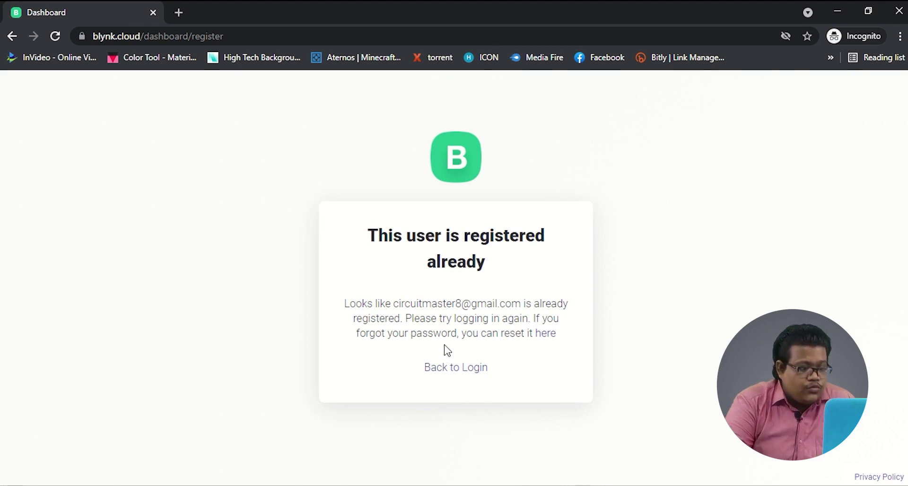
Open the Create Password link from the Blynk welcome email
key("alt+Tab")
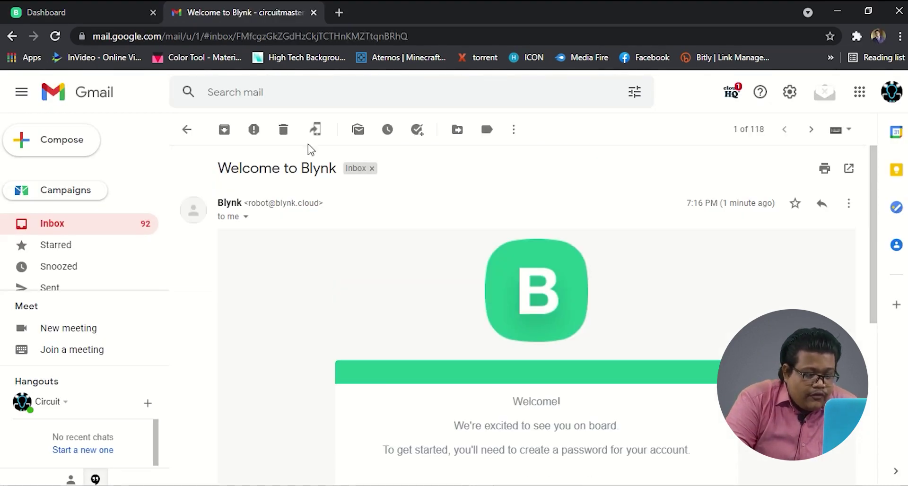
left_click_drag(310, 150, 325, 166)
left_click(401, 311)
scroll(401, 311, "down", 7)
left_click(517, 300)
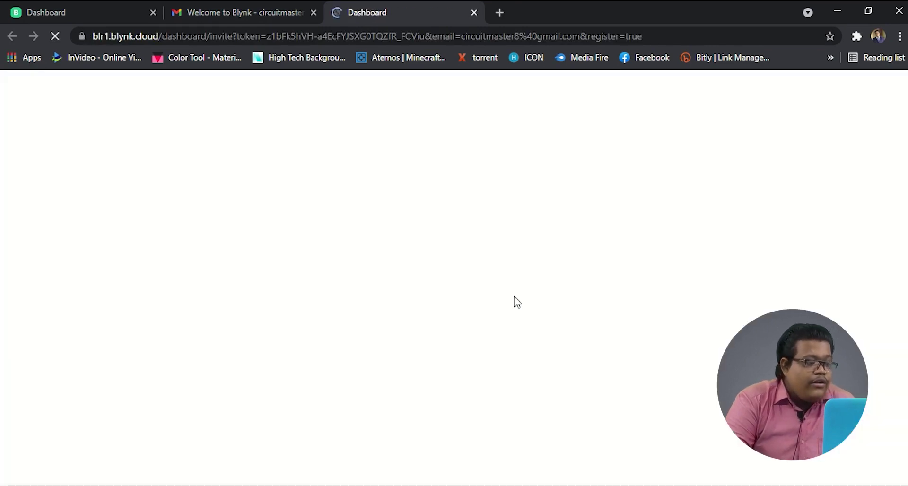
Set the new account password and continue to the profile form
left_click(441, 255)
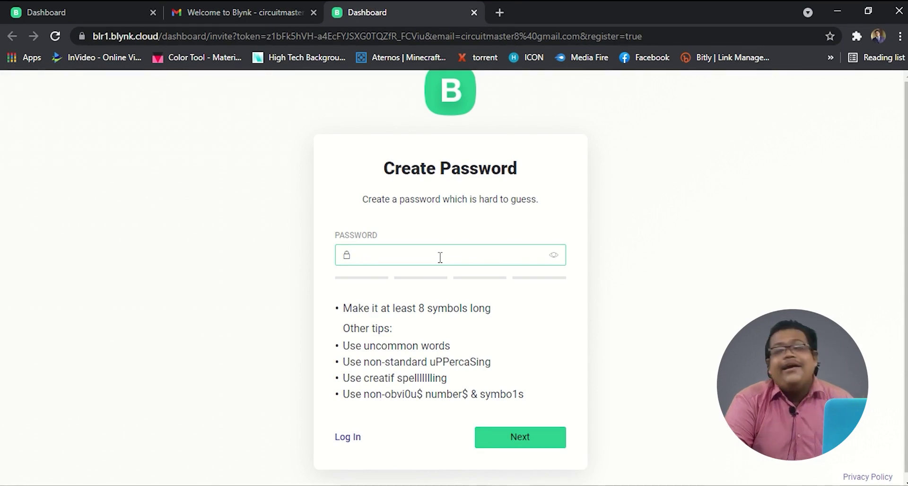
type("•••••")
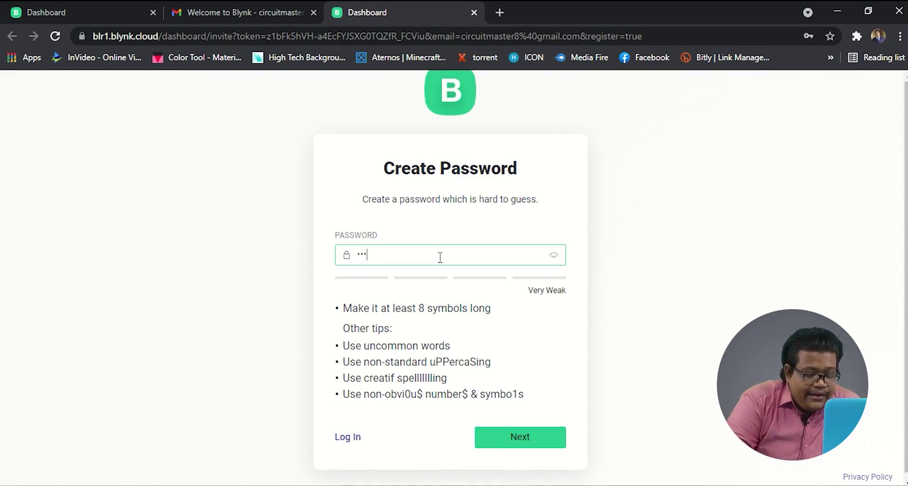
type("•••")
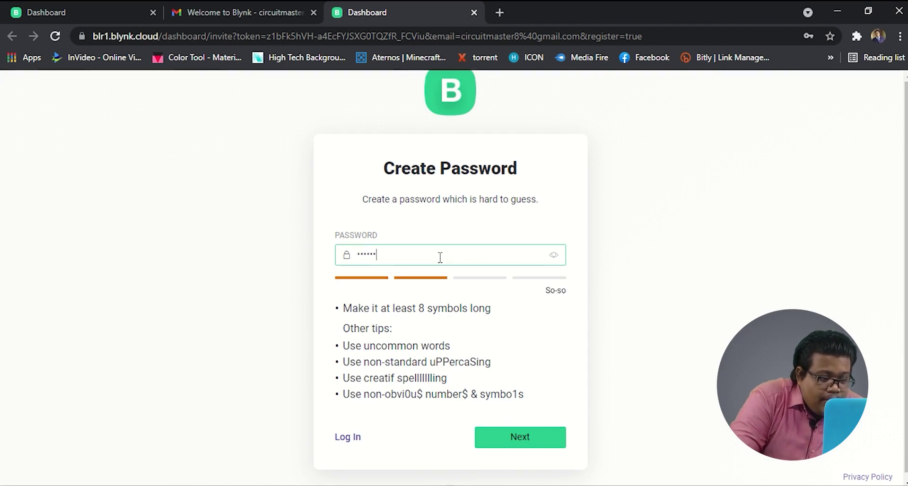
type("•")
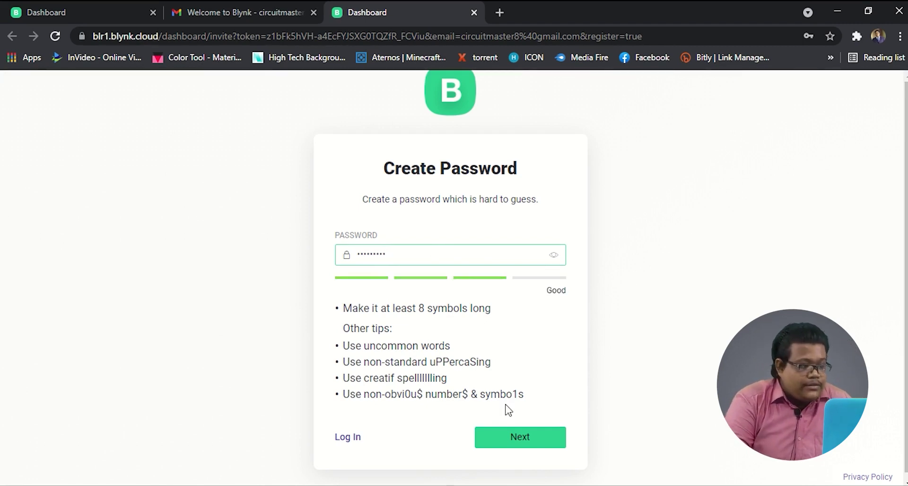
left_click(509, 436)
Enter a first name in the profile and finish sign-up
left_click(453, 317)
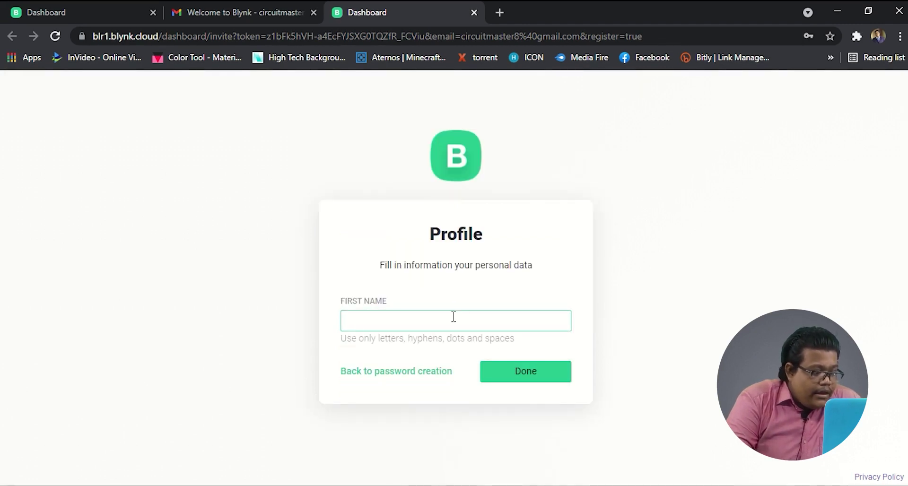
type("cir")
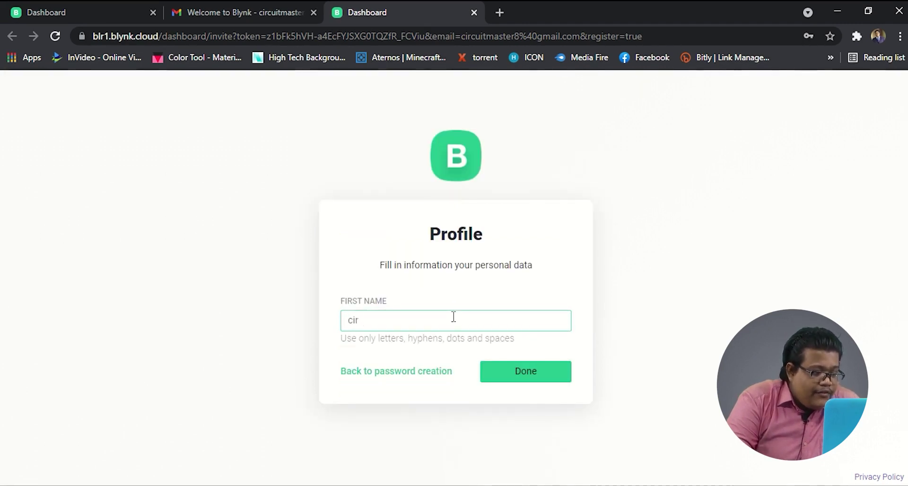
type("cuiTician")
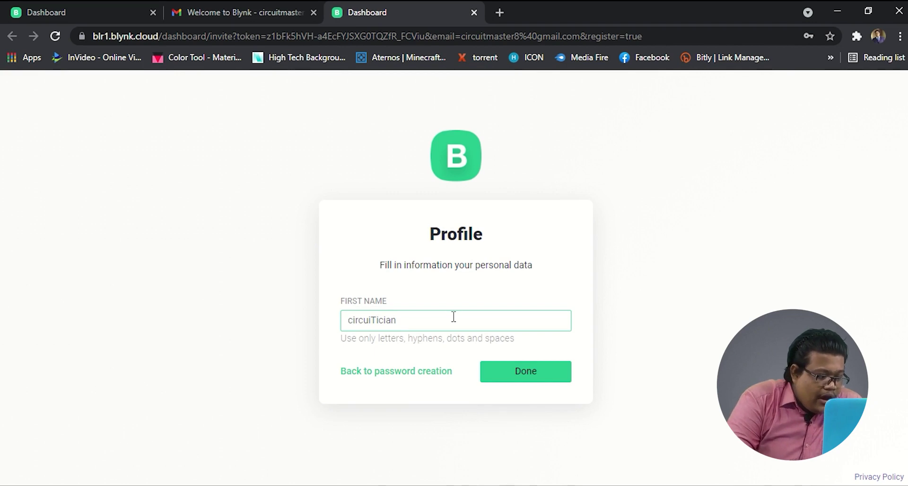
left_click(501, 371)
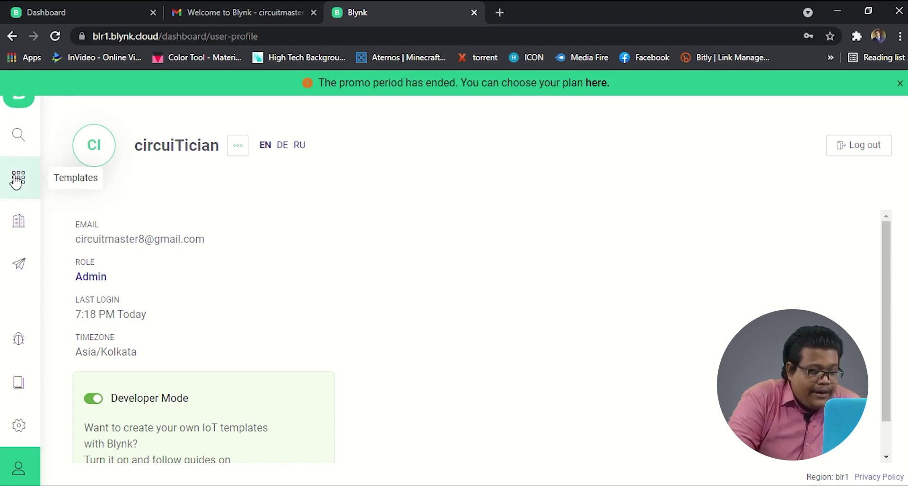
Go to the Templates section and close the green promo-period banner
left_click(17, 180)
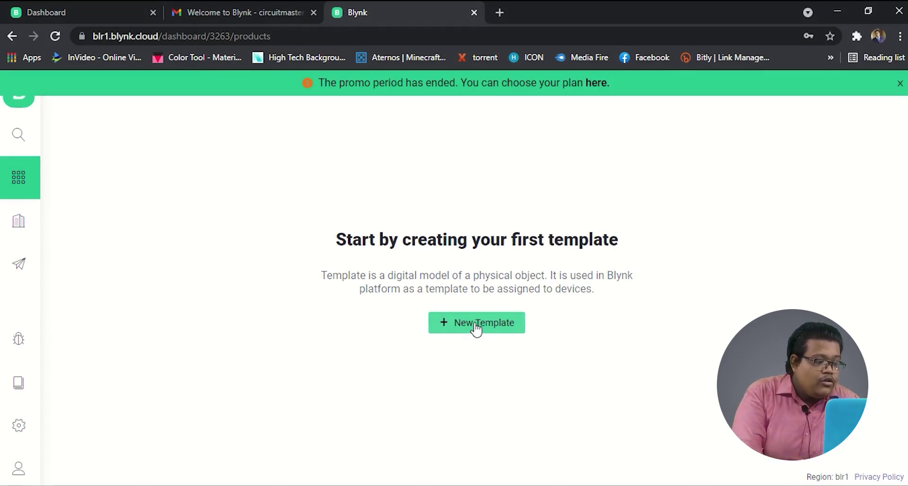
left_click(901, 83)
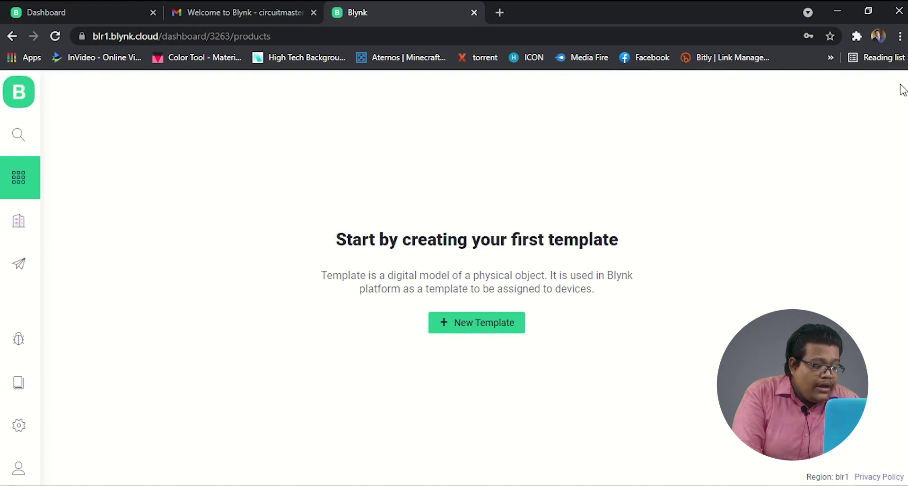
Create template 'DHT 11 monitor' for ESP8266 over WiFi, described as a temperature and humidity monitoring system
left_click(468, 326)
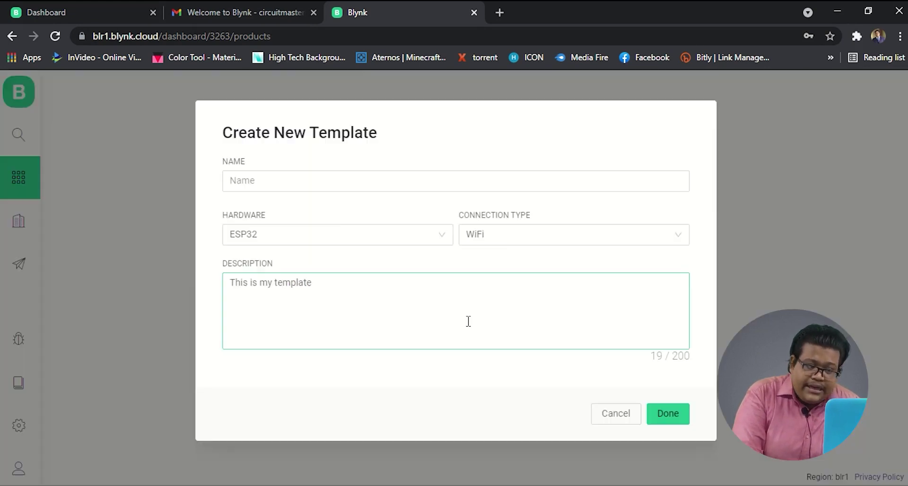
left_click(395, 179)
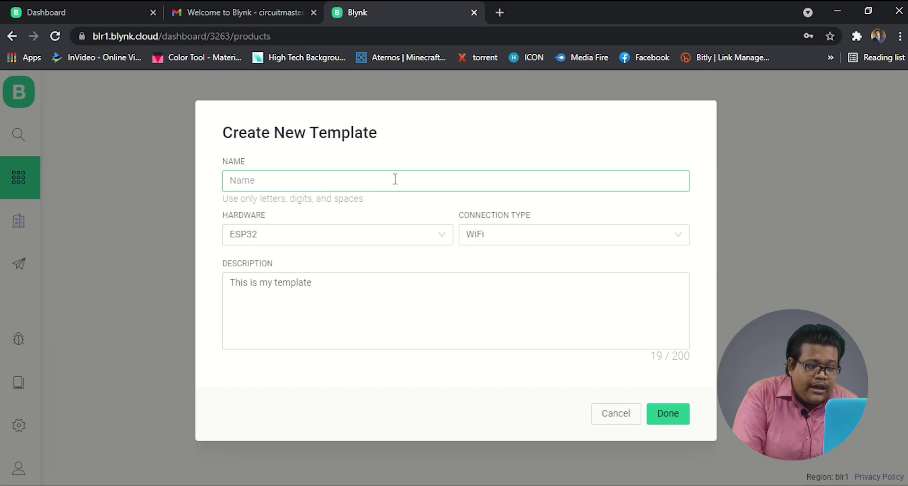
type("DH")
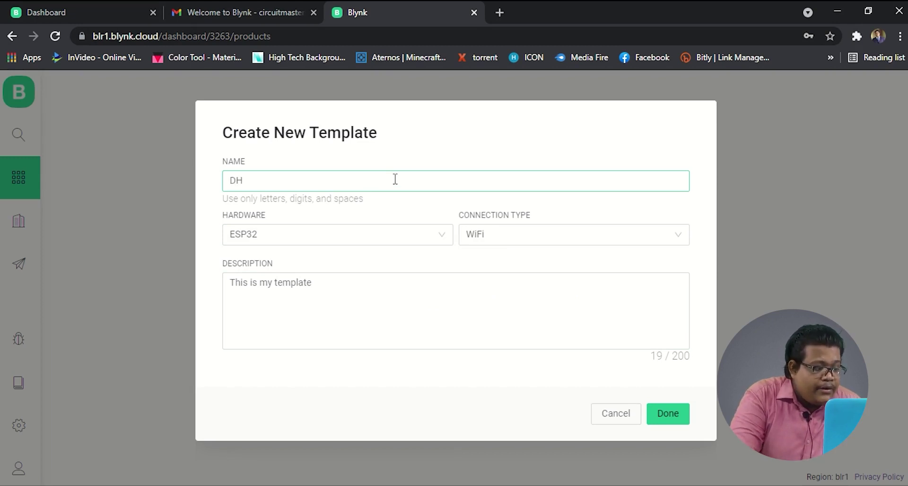
type("T 11 ")
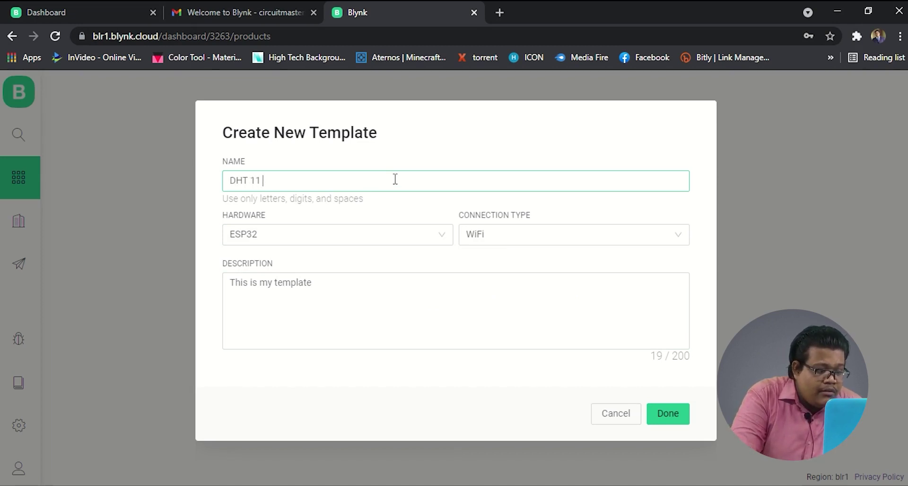
type("monitor")
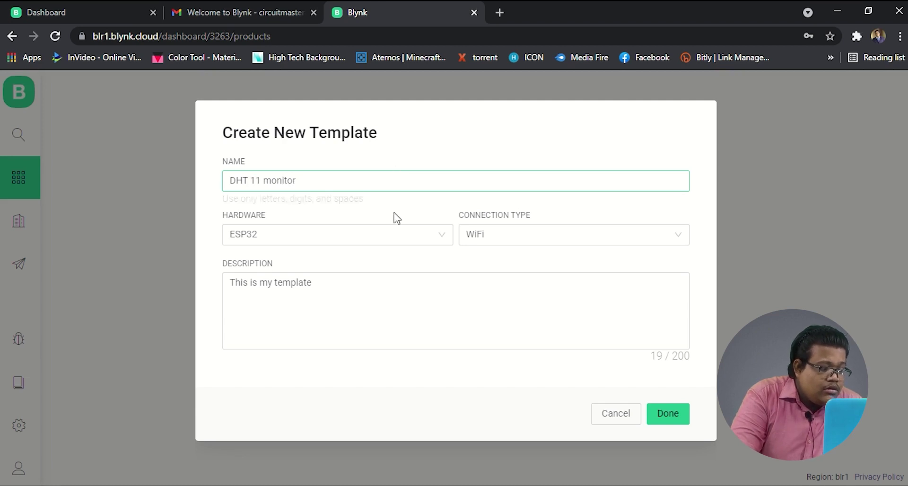
left_click(396, 235)
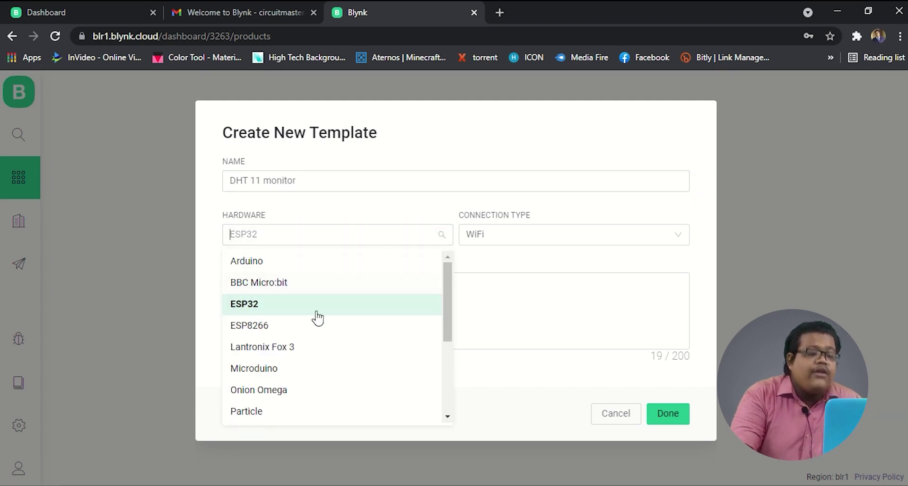
left_click(284, 328)
left_click(501, 235)
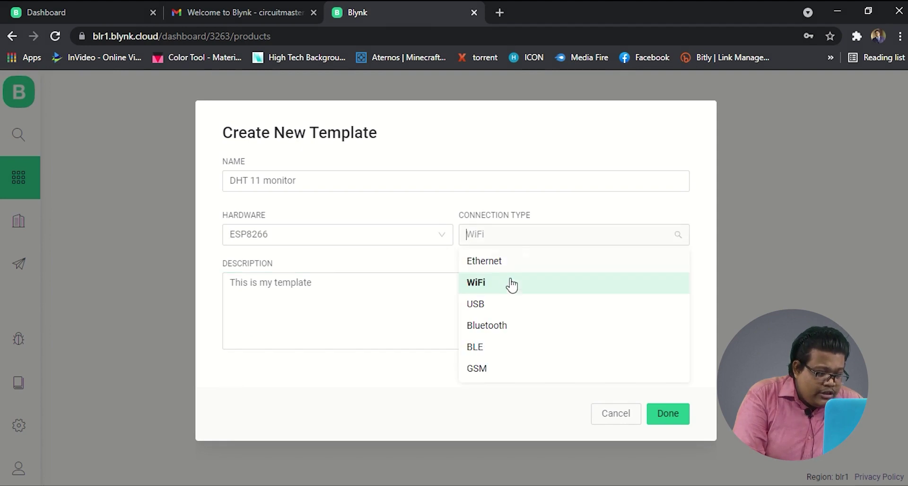
left_click(499, 287)
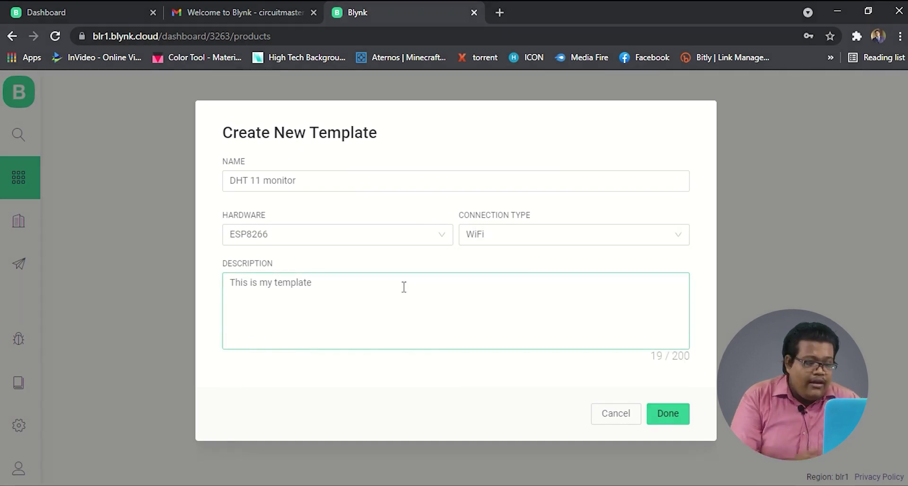
left_click_drag(404, 288, 262, 285)
type("t temperature and ")
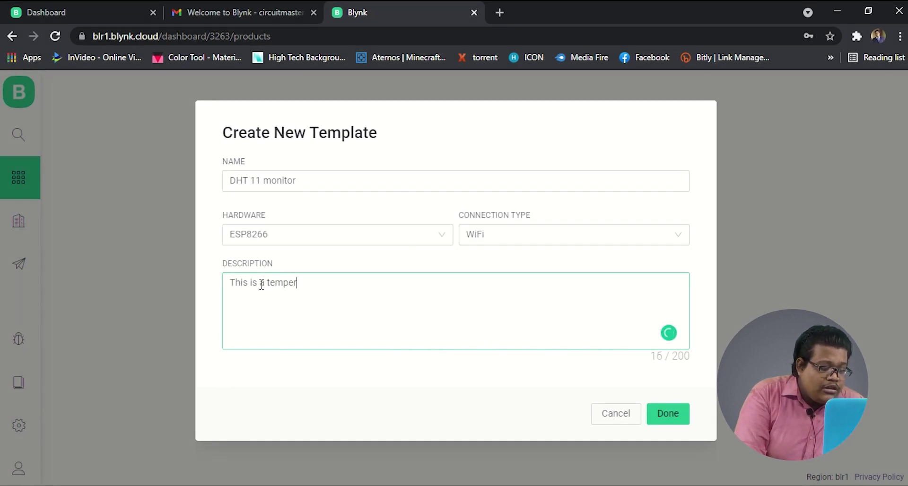
type("humidity ")
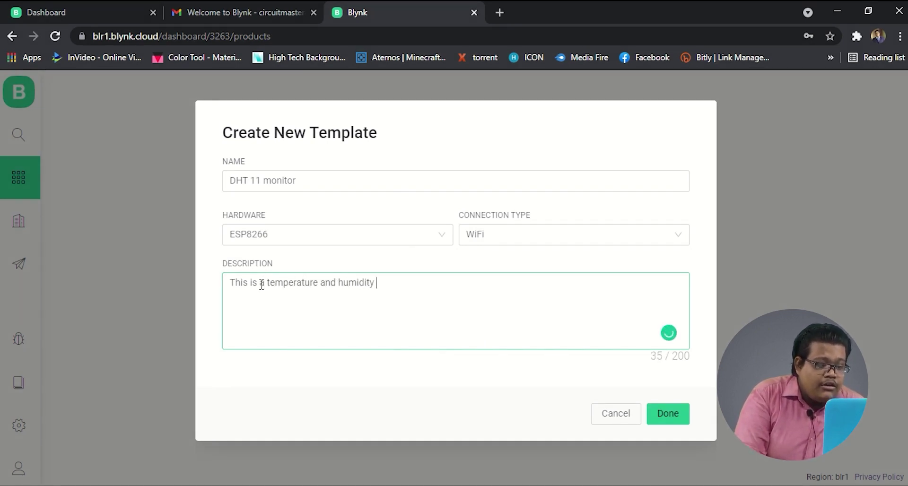
type("monitoring system")
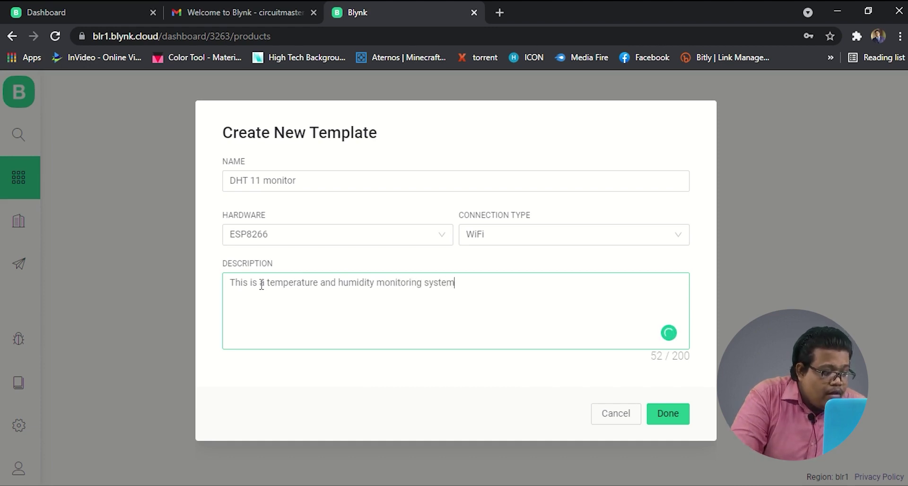
left_click(669, 415)
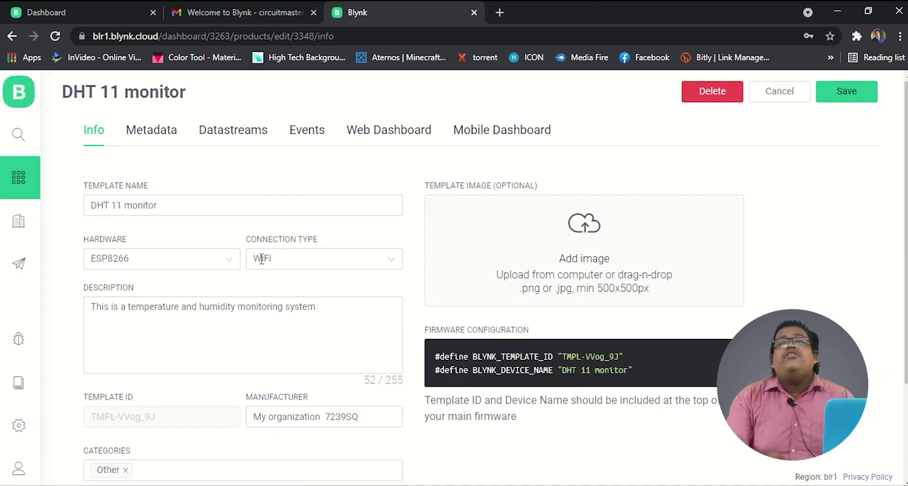
Add Temperature sensor to the template's categories
left_click(173, 303)
scroll(173, 313, "down", 3)
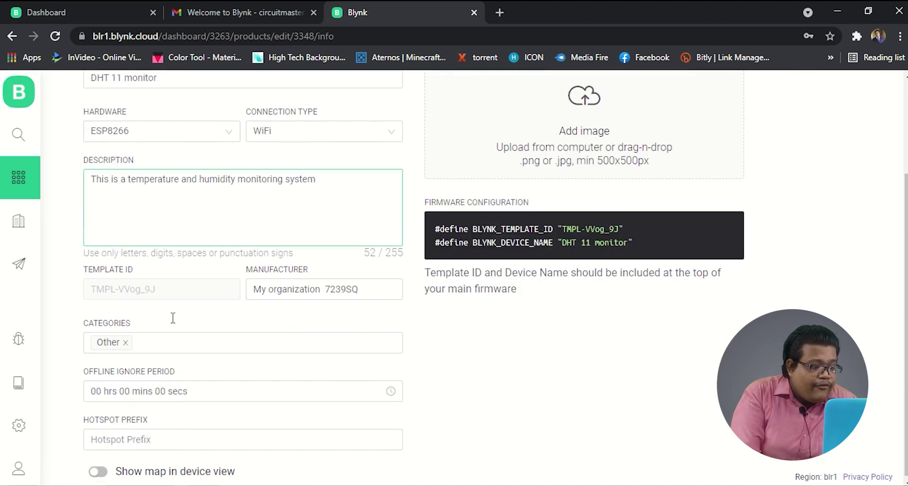
left_click(173, 320)
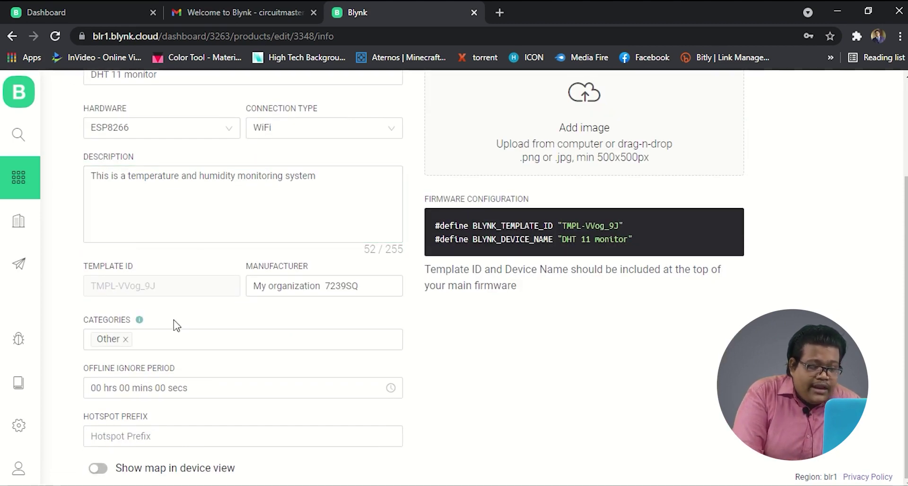
left_click(141, 334)
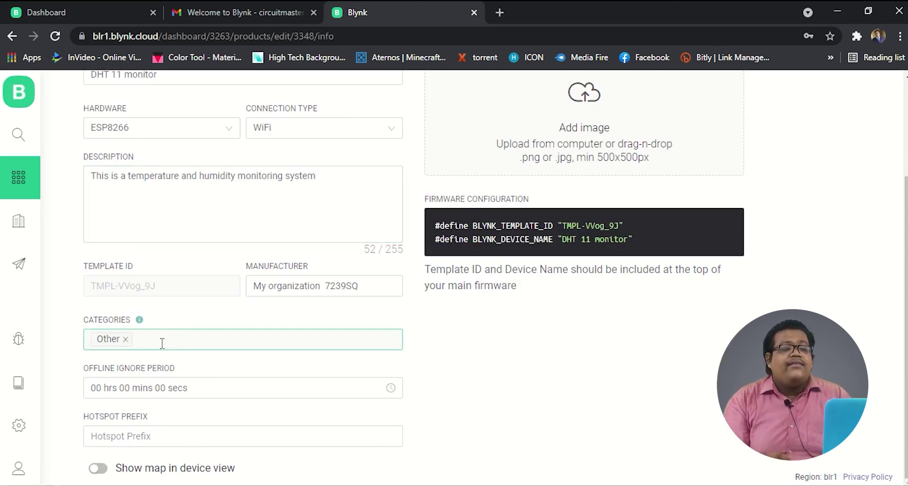
left_click(177, 338)
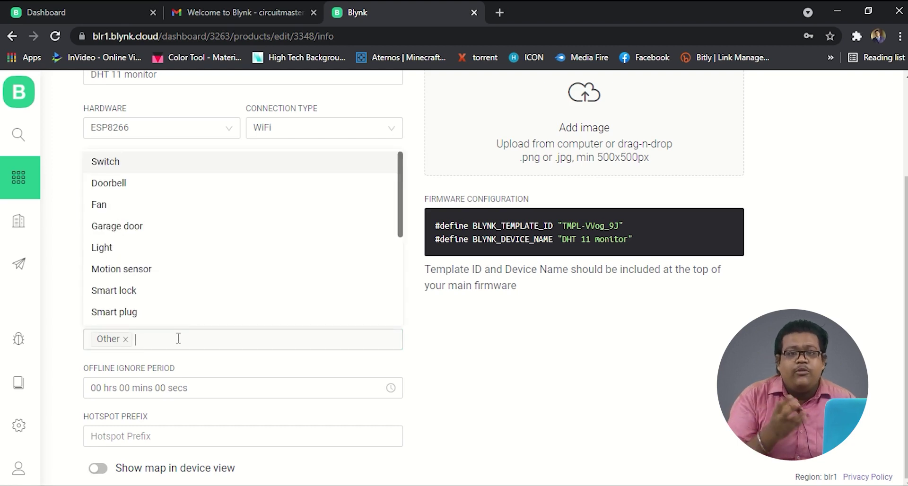
type("te")
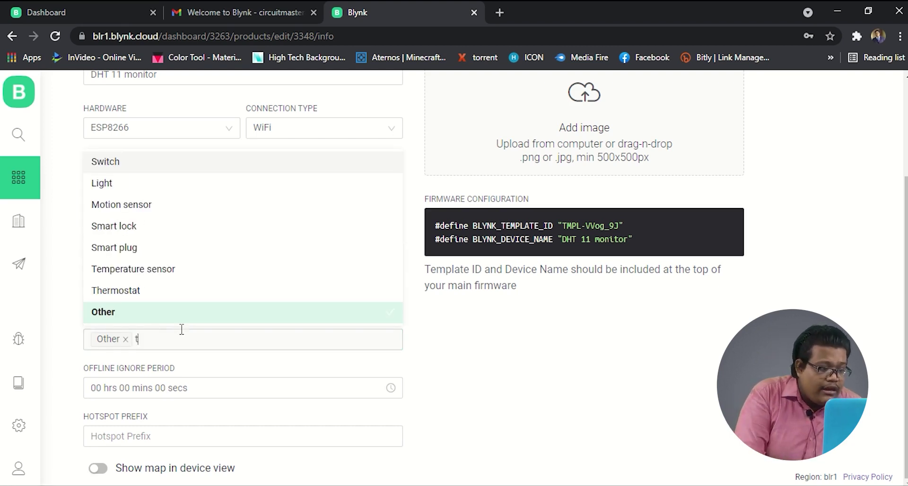
key("BackSpace")
key("BackSpace")
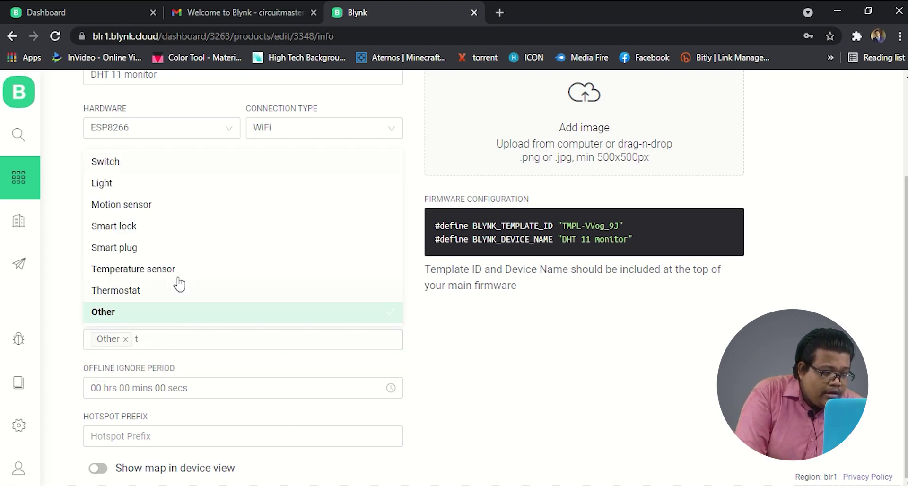
left_click(177, 270)
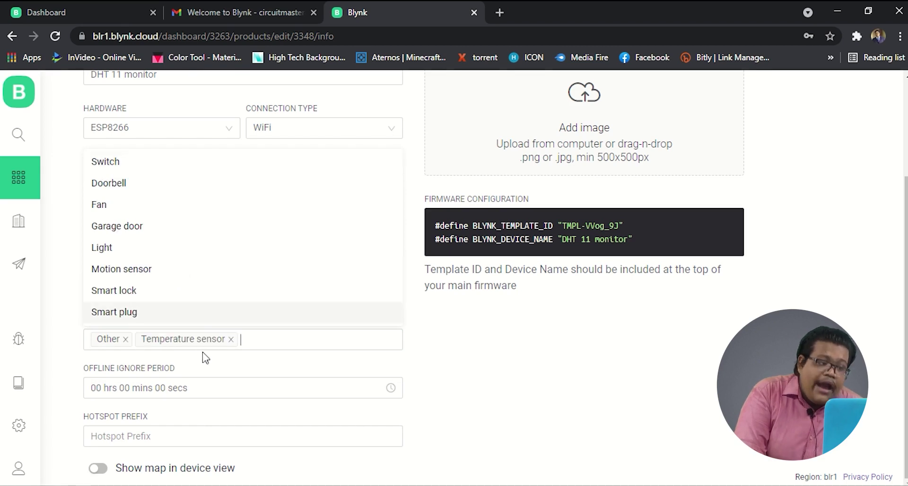
type("h")
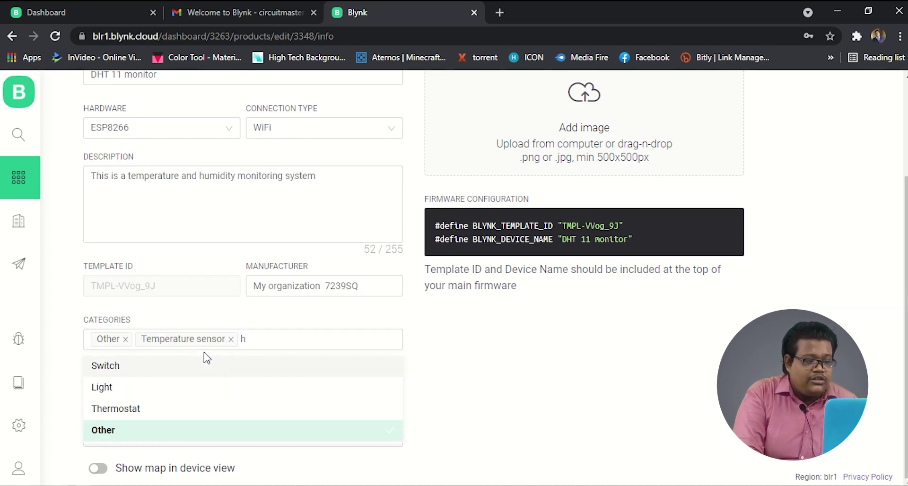
key("BackSpace")
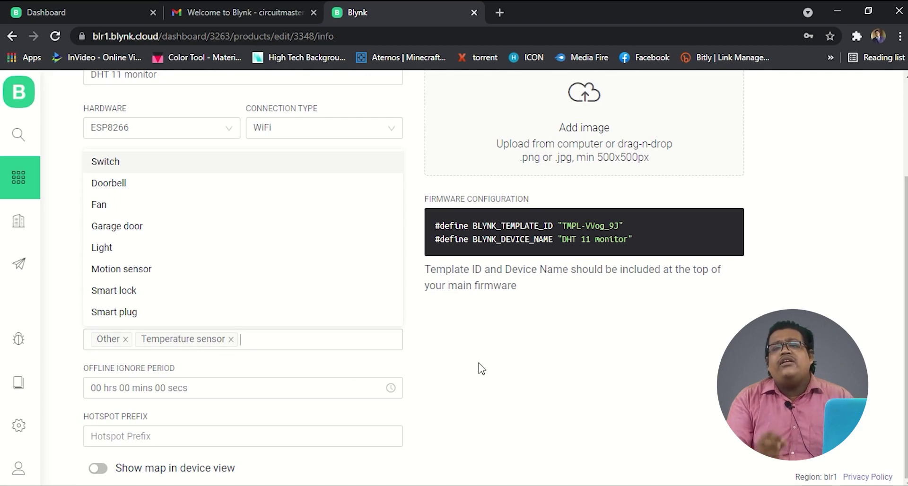
left_click(480, 367)
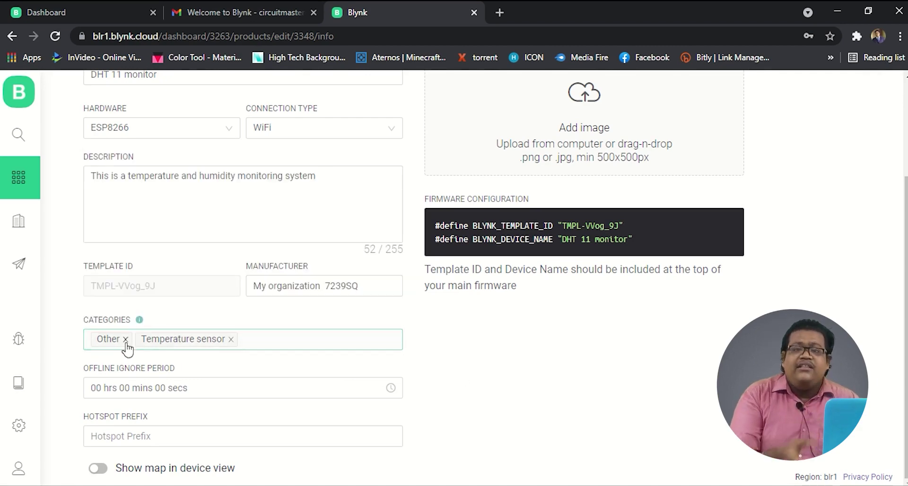
Select the firmware #define lines and show the template's Metadata tab
scroll(397, 383, "up", 2)
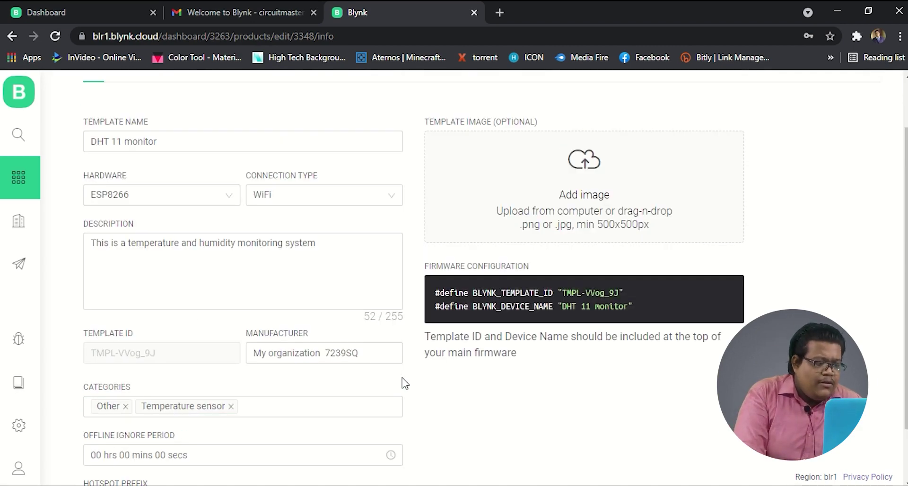
scroll(404, 383, "up", 2)
left_click_drag(633, 372, 433, 367)
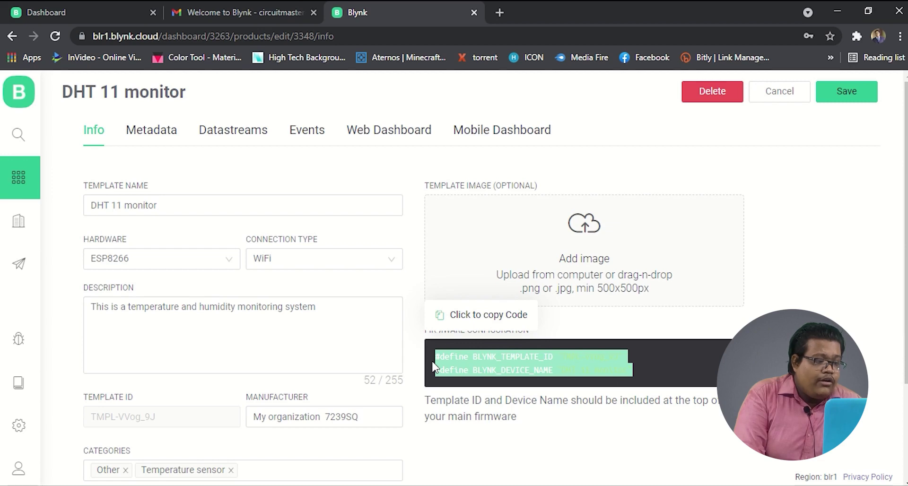
left_click(160, 134)
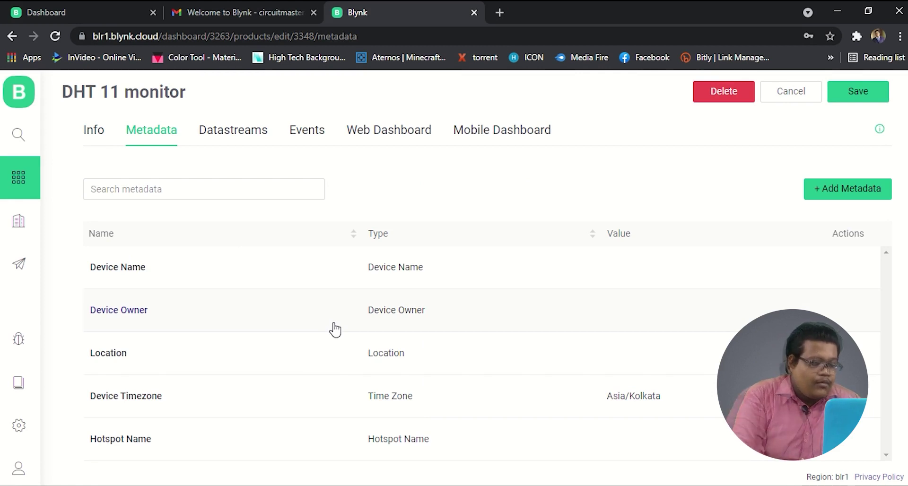
Switch to the template's Datastreams tab
left_click(234, 130)
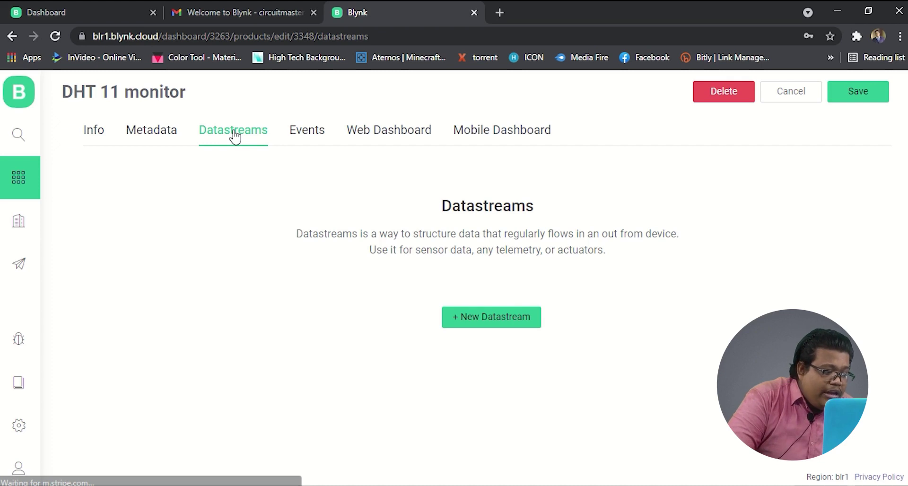
Start a virtual pin datastream named Temperature, coloured red, on pin V1
left_click(465, 318)
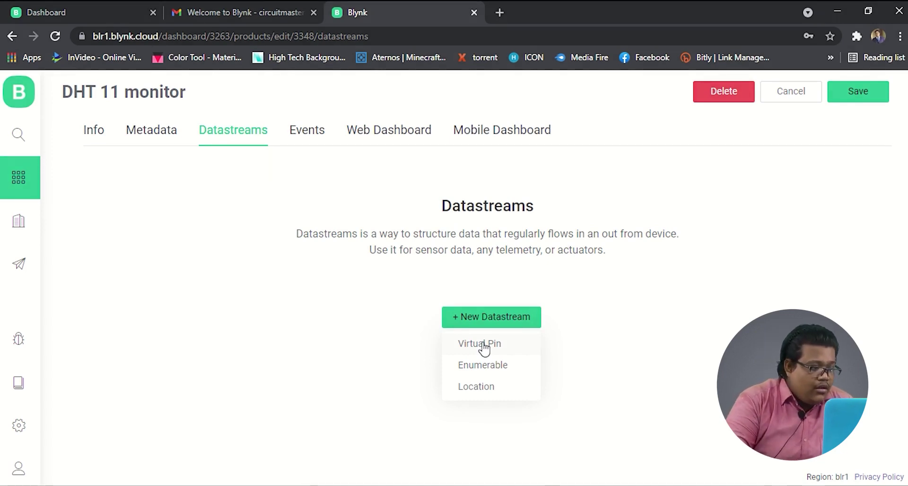
left_click(484, 347)
left_click(334, 187)
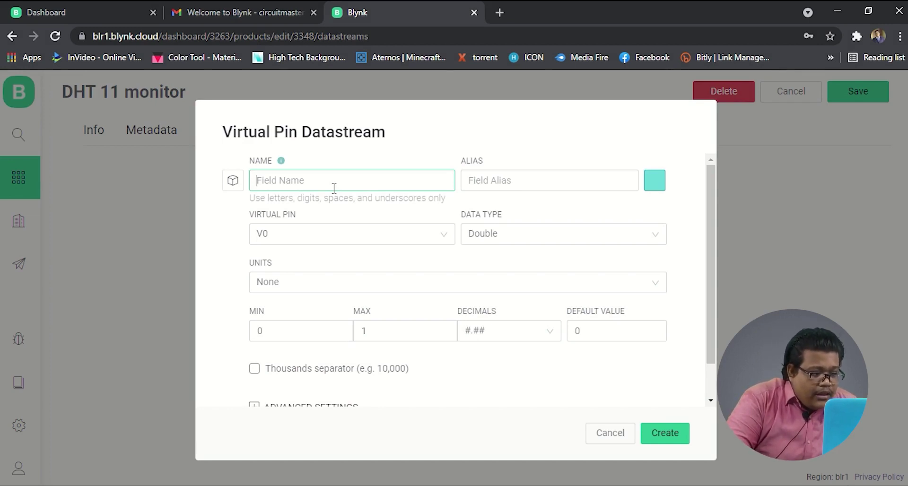
type("T")
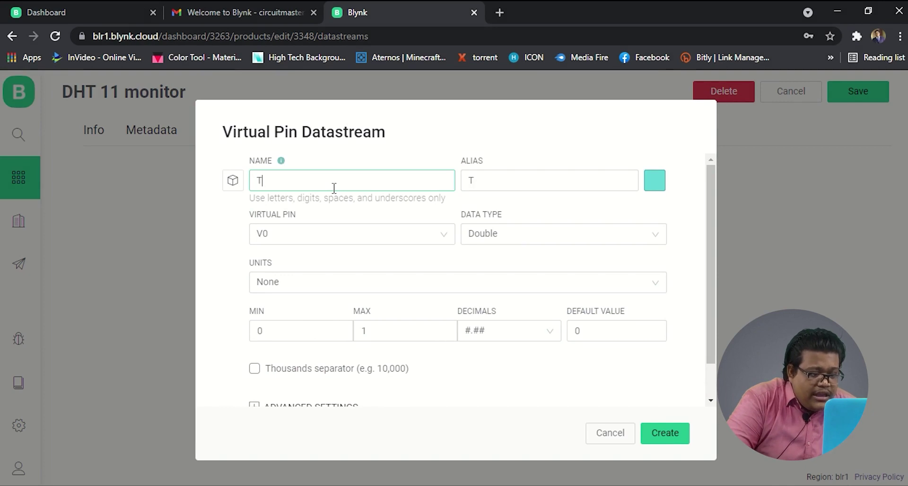
type("empera")
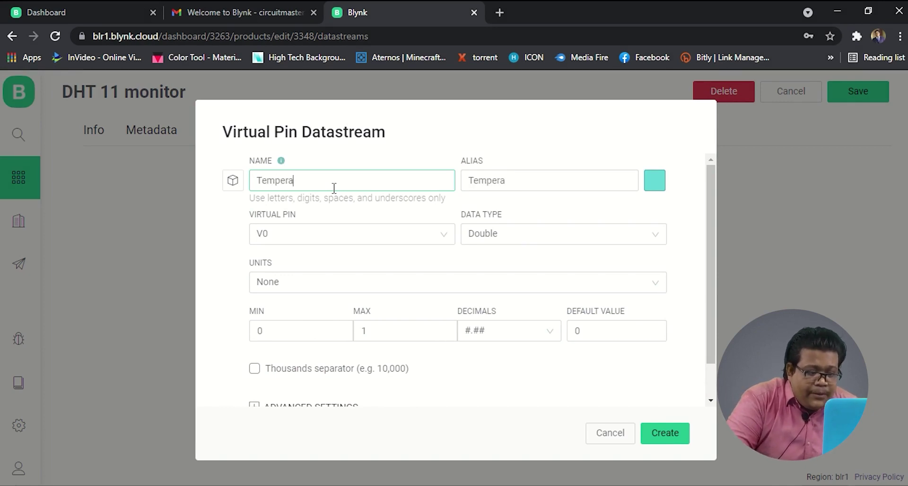
type("ture")
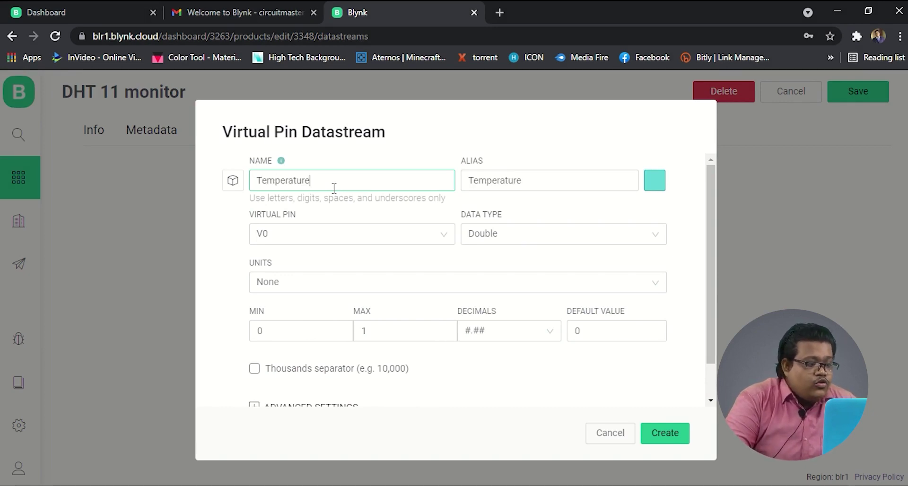
left_click(654, 181)
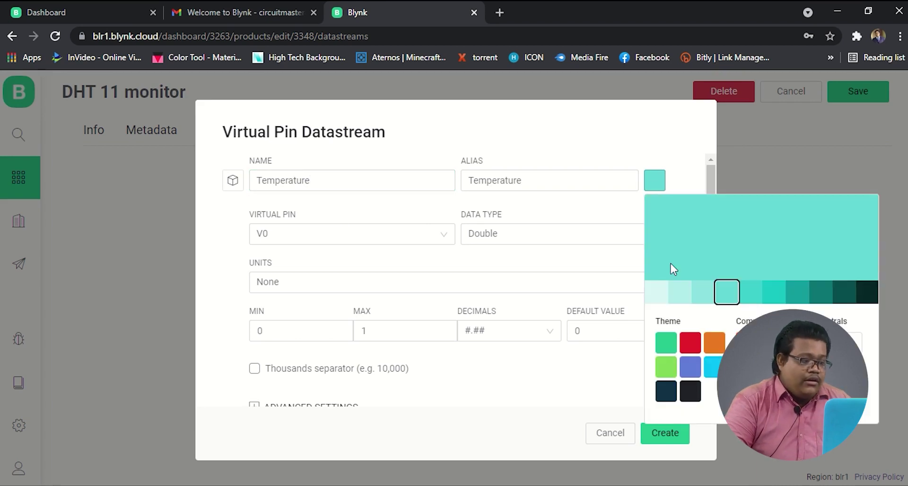
left_click(311, 236)
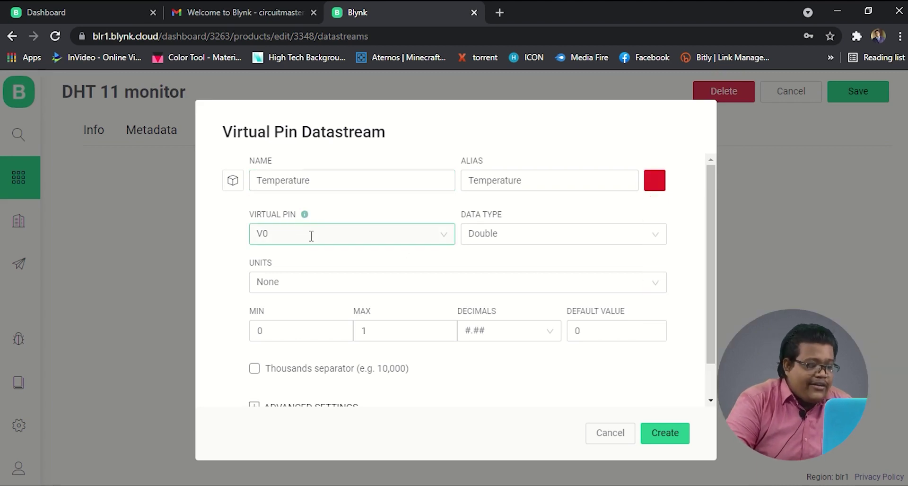
left_click(312, 235)
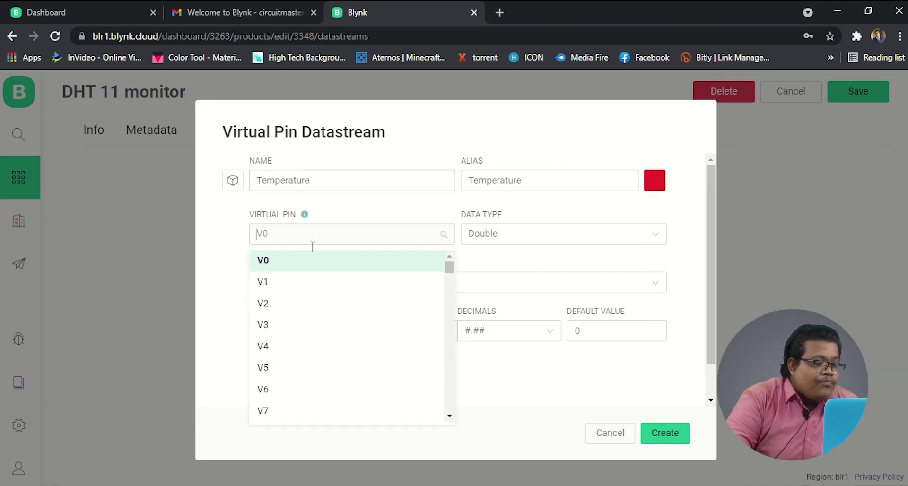
left_click(274, 284)
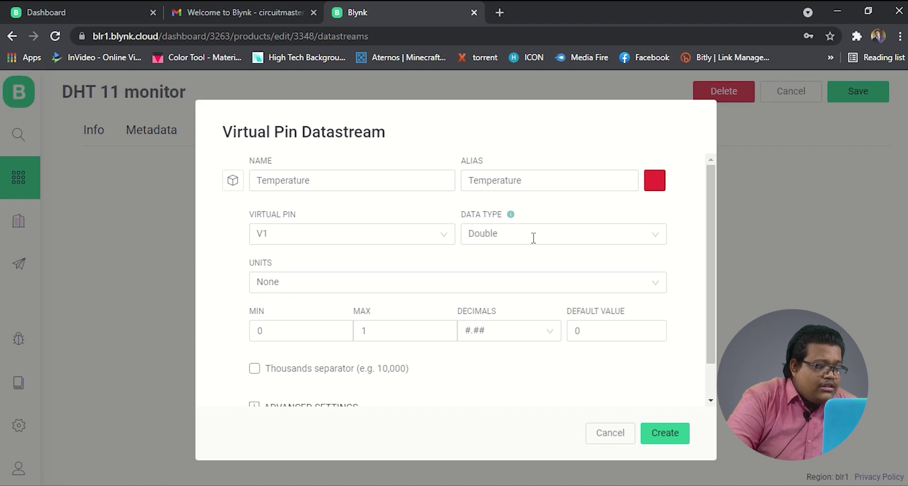
Make it Integer in Celsius with max 50 and default 0, and create it
left_click(534, 238)
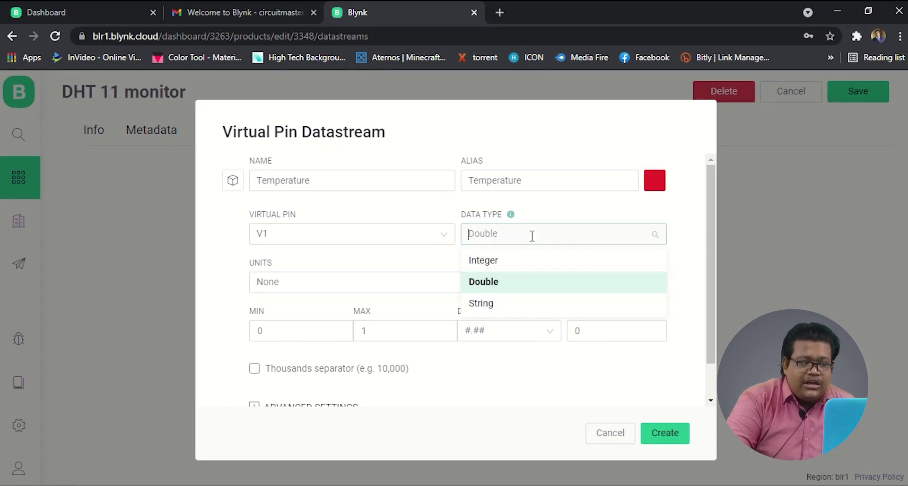
left_click(518, 268)
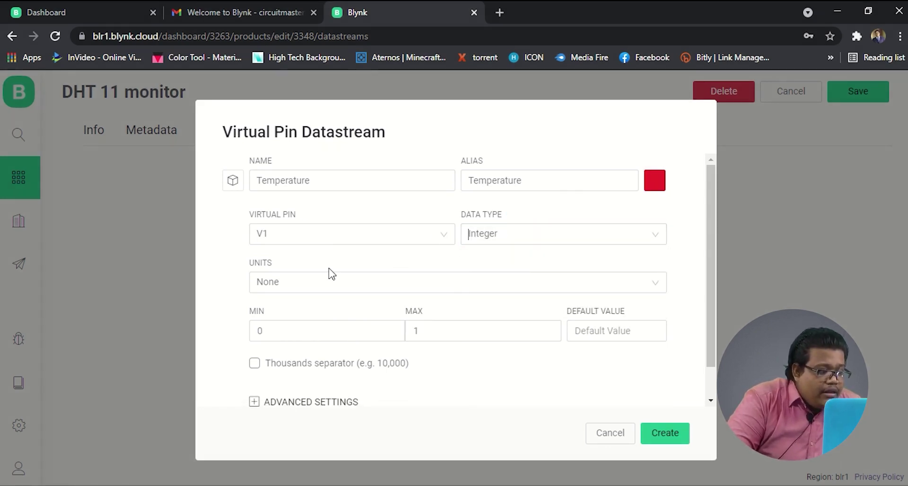
left_click(326, 283)
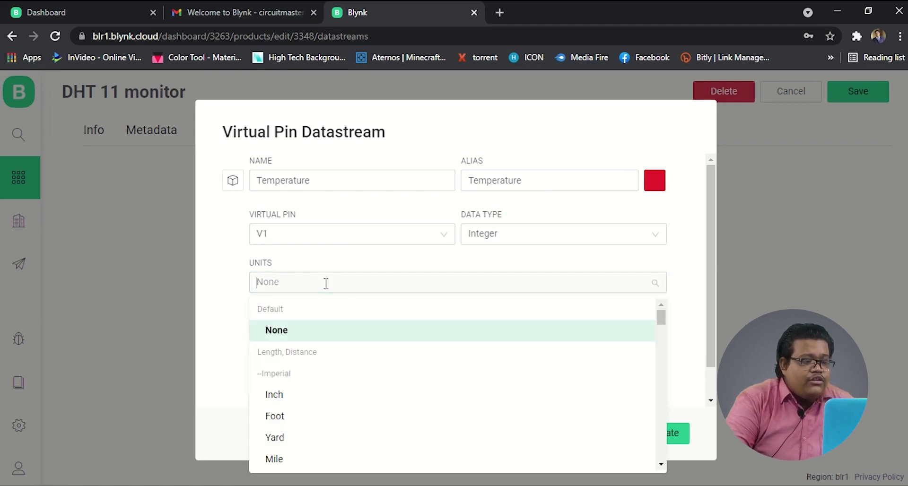
type("ce")
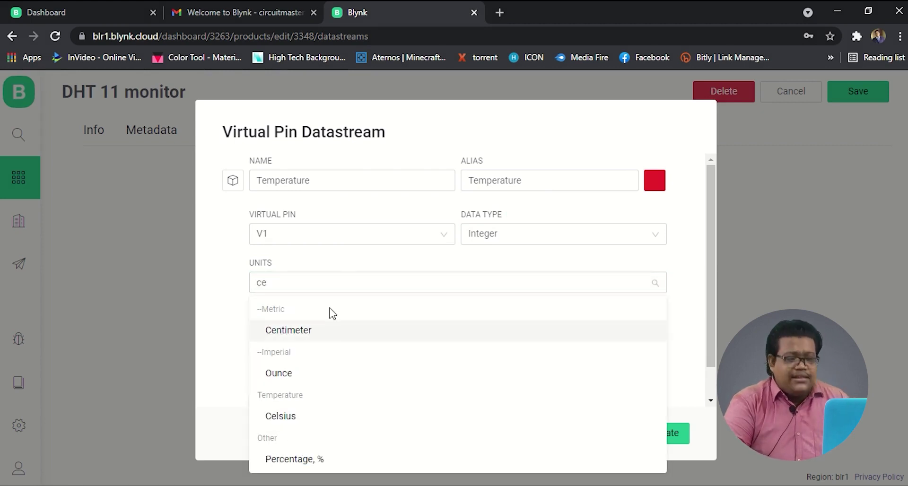
type("l")
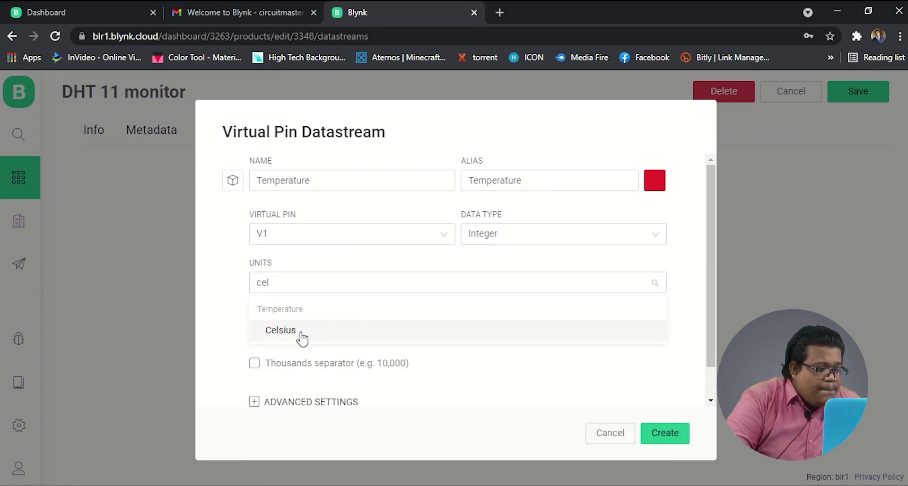
left_click(300, 336)
left_click(314, 339)
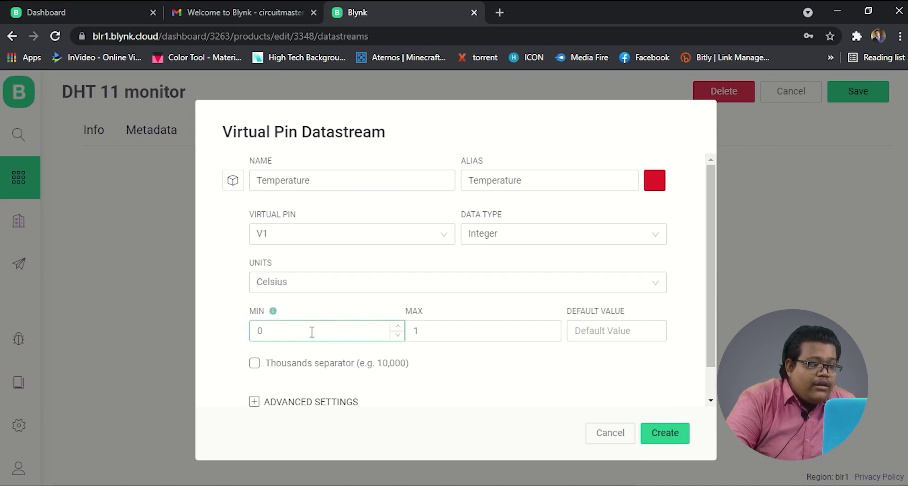
left_click(534, 238)
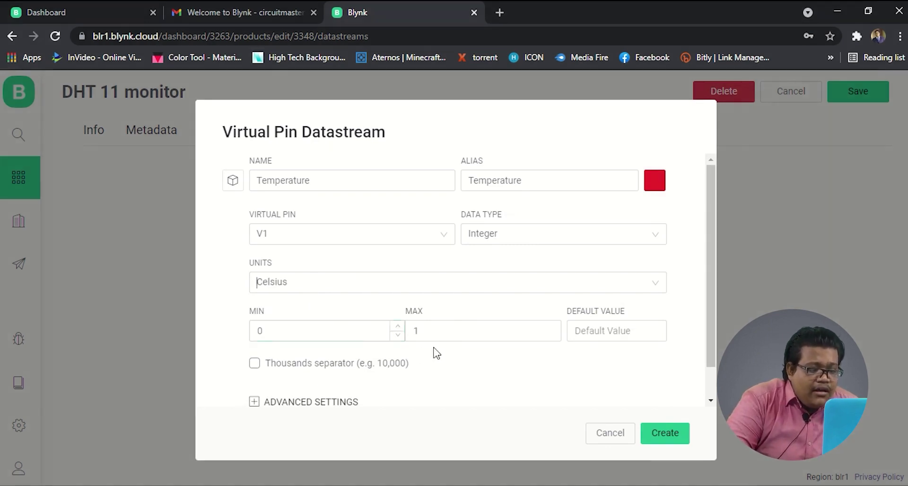
left_click(449, 333)
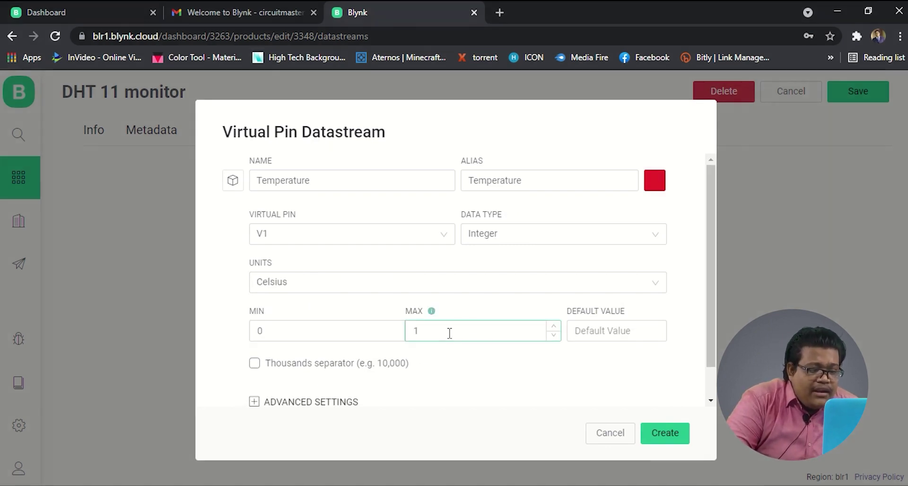
key("BackSpace")
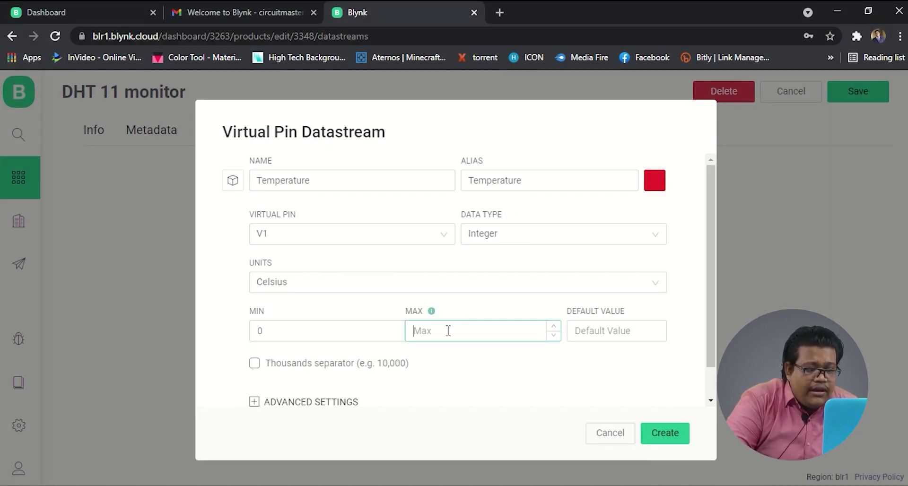
type("50")
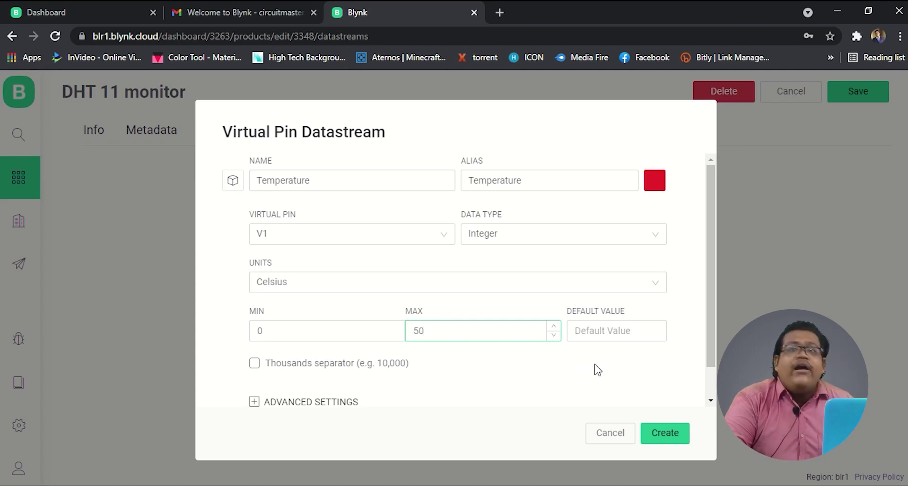
left_click(602, 334)
type("0")
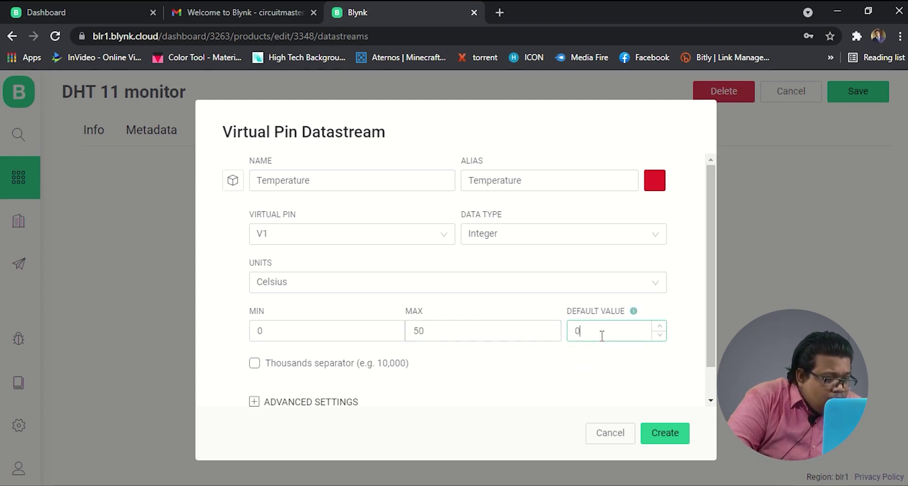
left_click(674, 436)
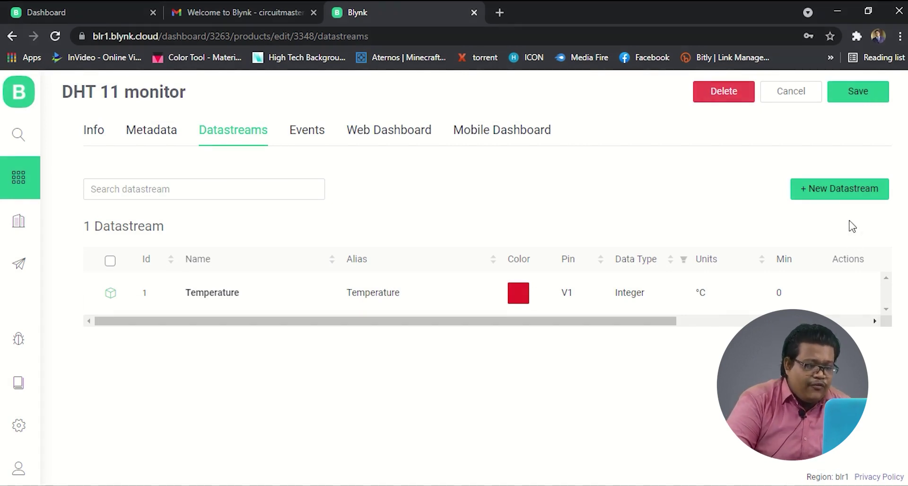
Start a cyan virtual pin datastream named Humidity on pin V2
left_click(817, 189)
left_click(830, 213)
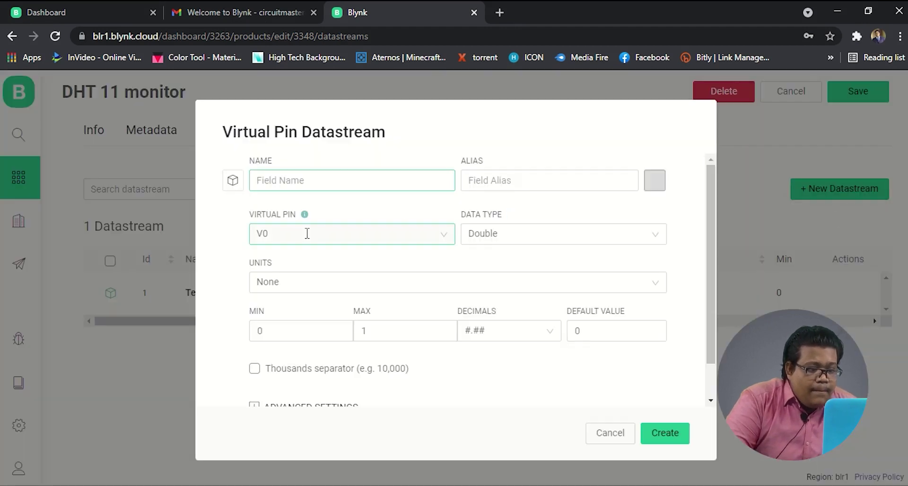
left_click(307, 233)
left_click(279, 303)
left_click(334, 182)
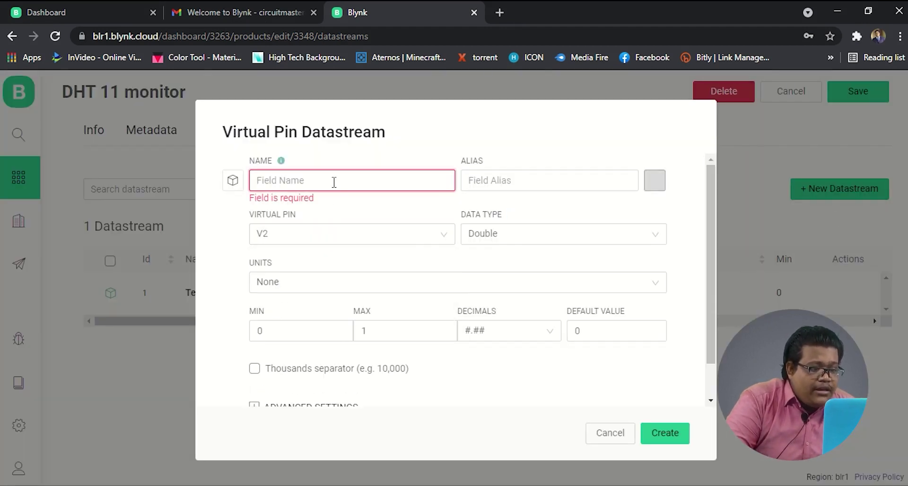
type("Humidity")
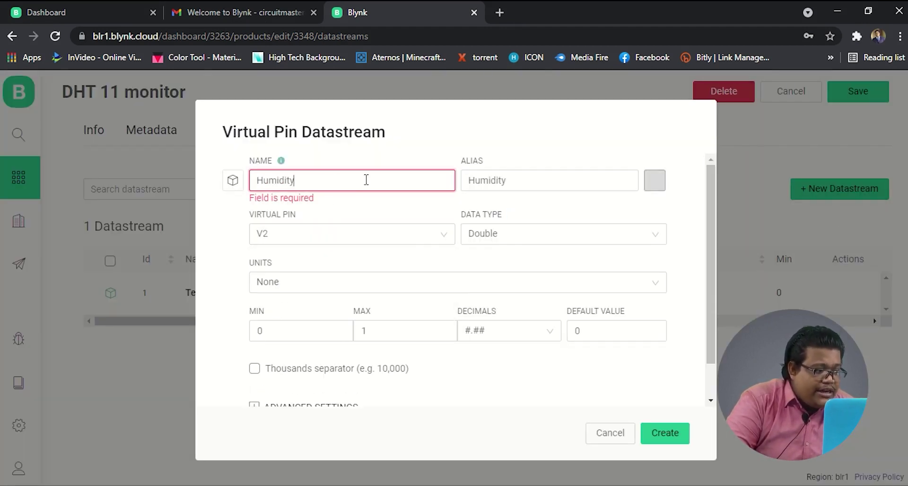
left_click(655, 182)
left_click(714, 374)
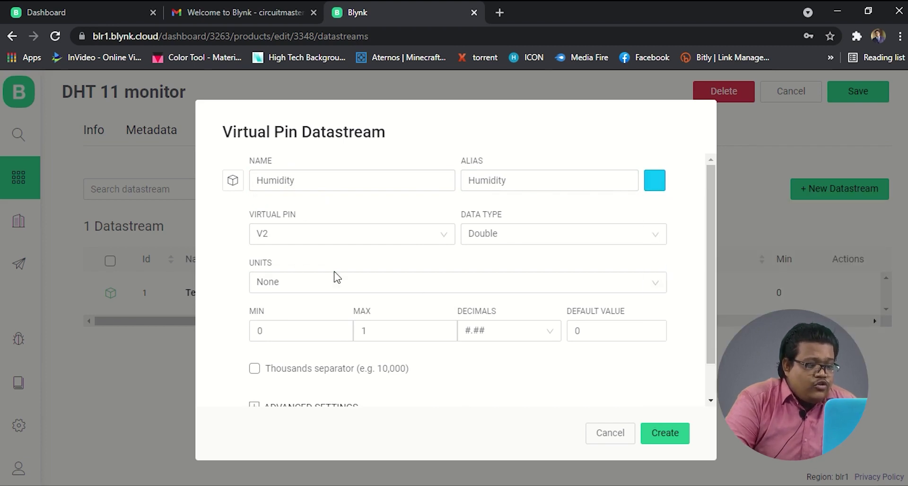
Give Humidity Percentage units, max 100, Integer type and default 0, and create it
left_click(283, 282)
type("perc")
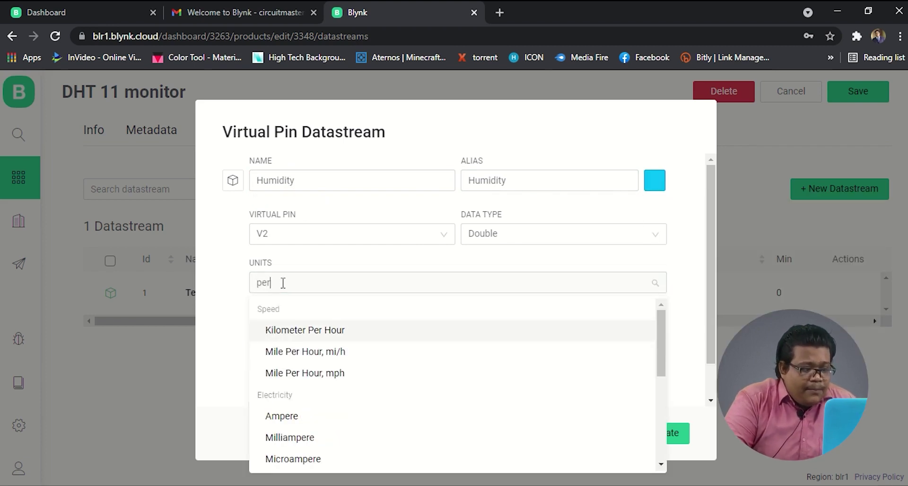
left_click(317, 330)
left_click(318, 331)
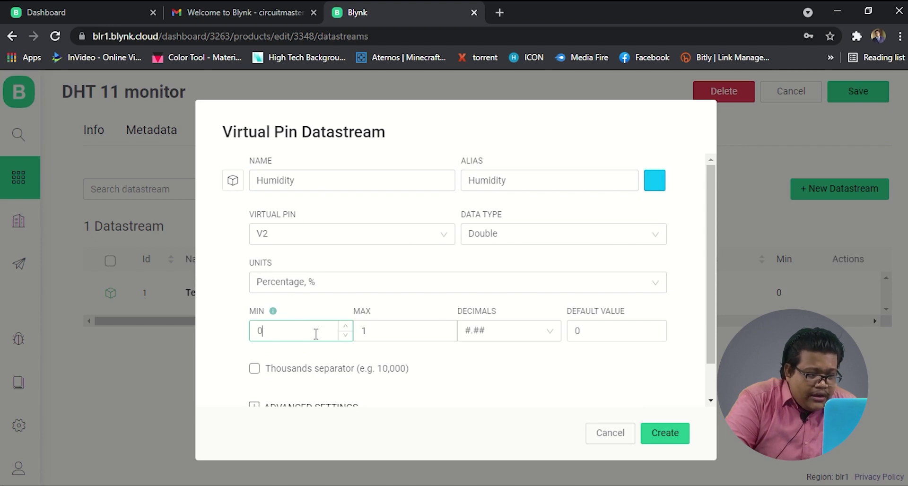
left_click(374, 334)
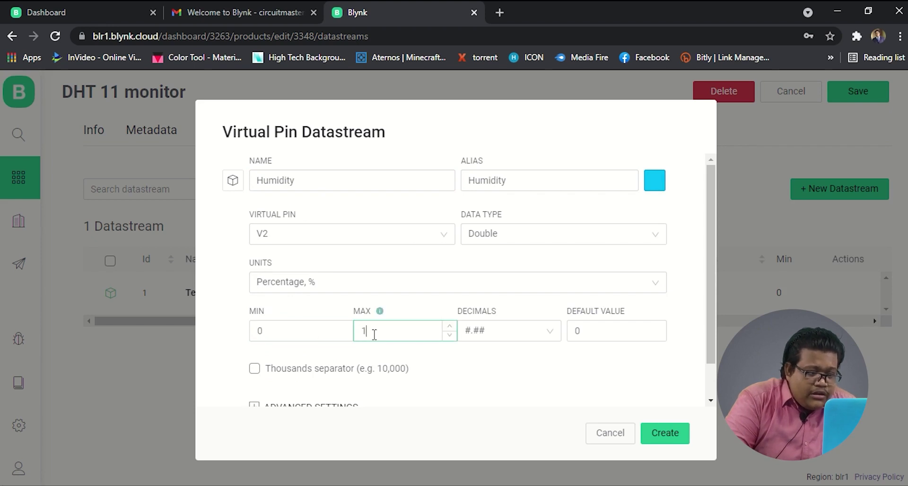
left_click(507, 235)
left_click(497, 258)
left_click(609, 330)
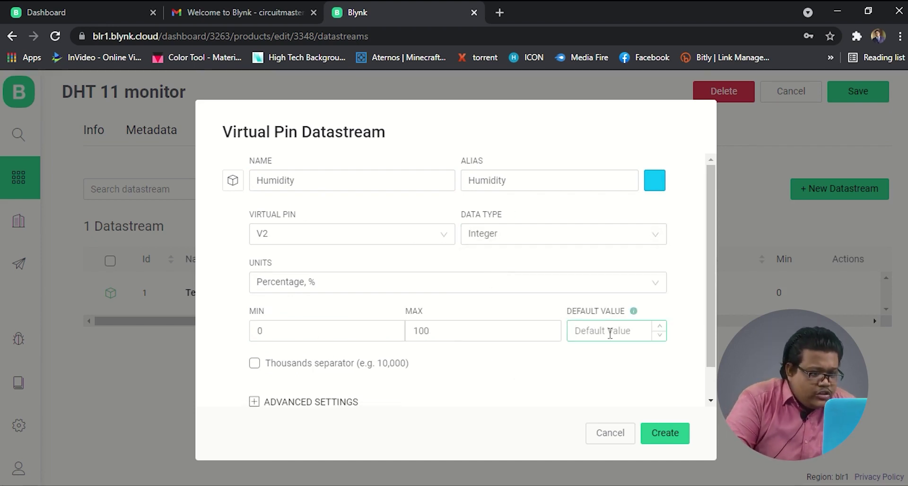
type("0")
left_click(665, 434)
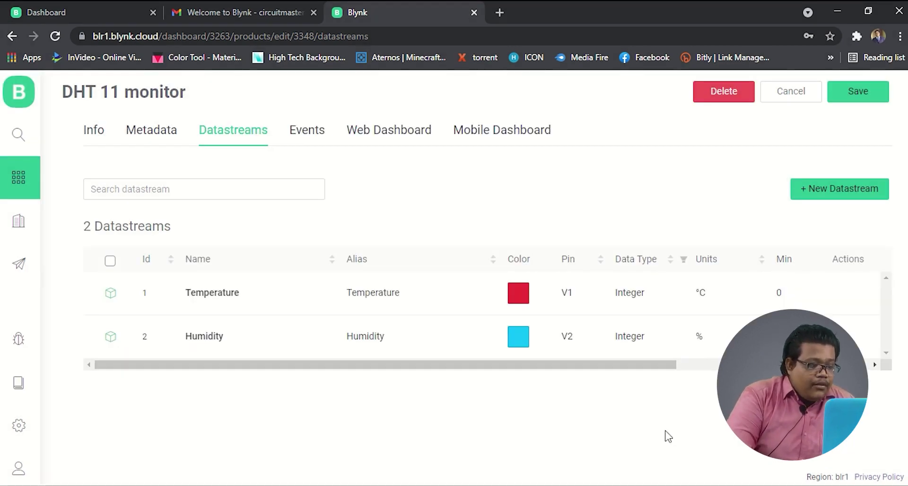
left_click(303, 132)
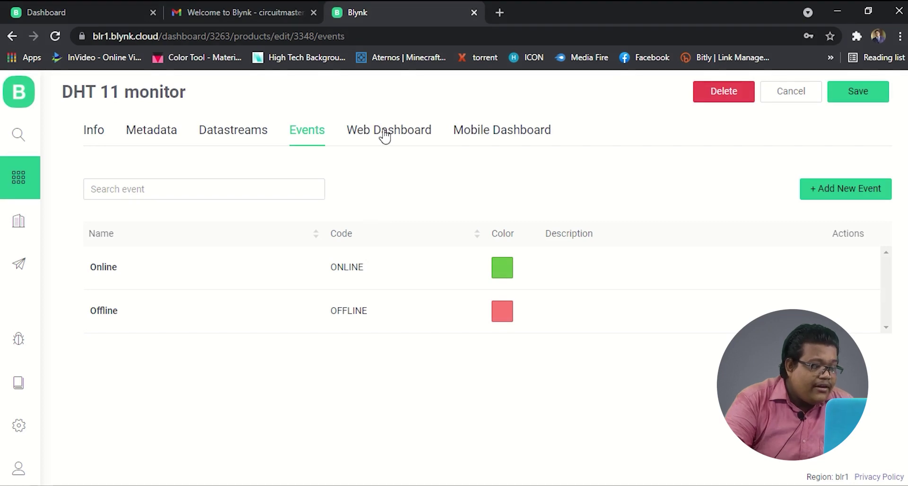
Switch to the template's Web Dashboard tab to see the empty widget canvas
left_click(386, 137)
scroll(208, 362, "down", 3)
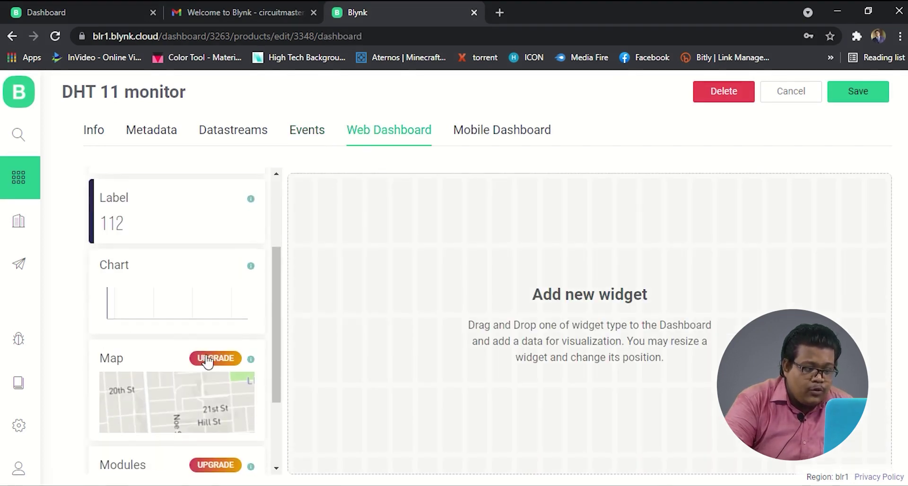
Drop two Label widgets side by side at the dashboard's top and widen the first one
scroll(280, 354, "down", 3)
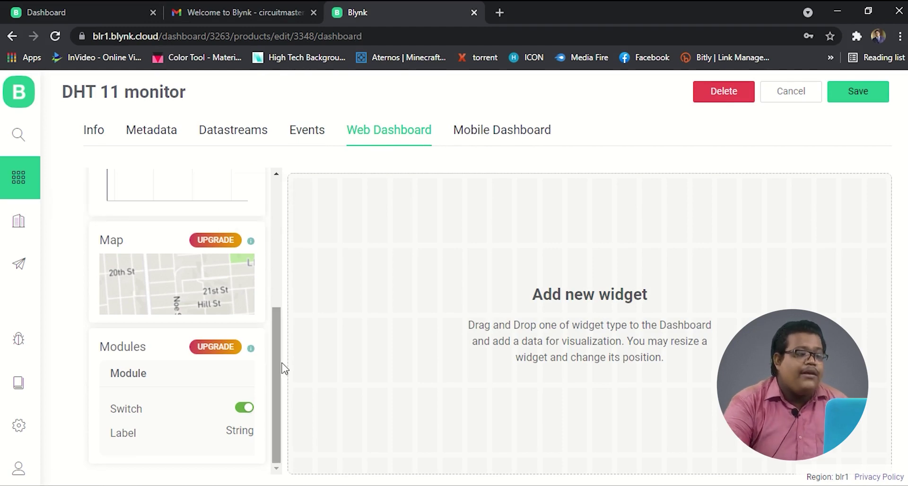
left_click_drag(280, 364, 296, 211)
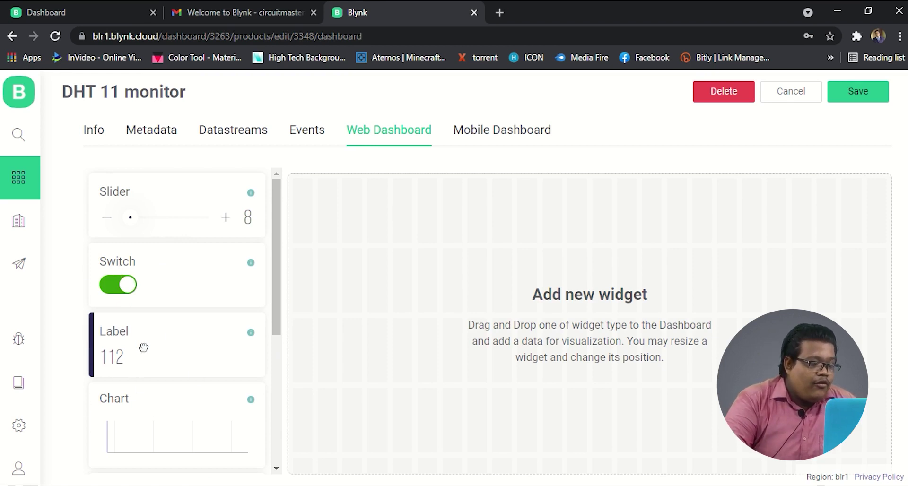
left_click_drag(144, 348, 554, 236)
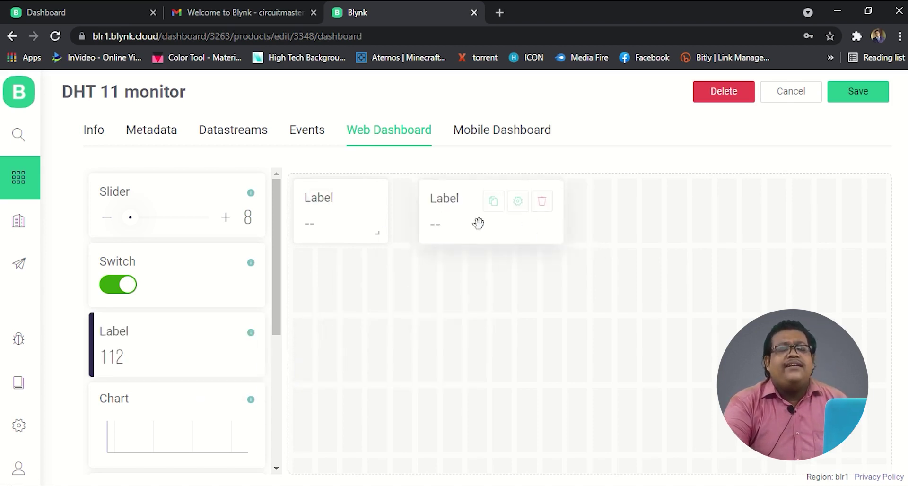
left_click_drag(478, 224, 497, 227)
left_click_drag(377, 234, 429, 237)
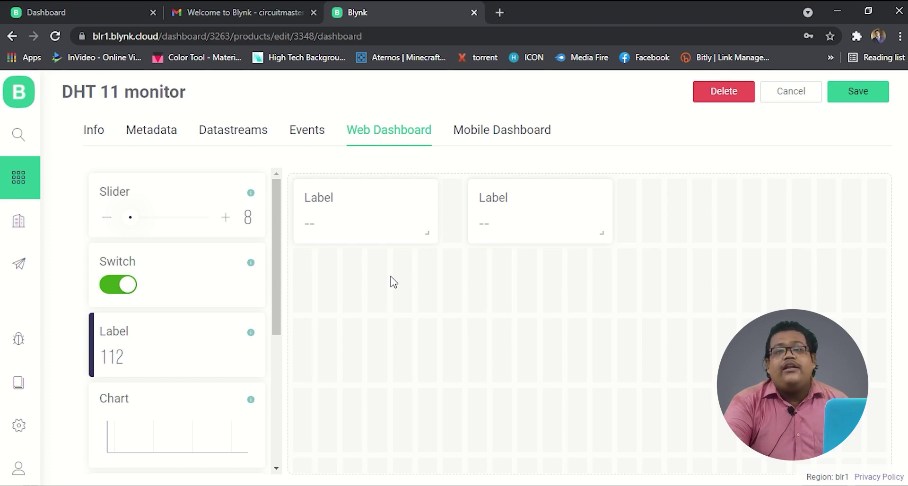
Retitle the first label 'Temperature' and link it to the Temperature (V1) datastream
mouse_move(391, 217)
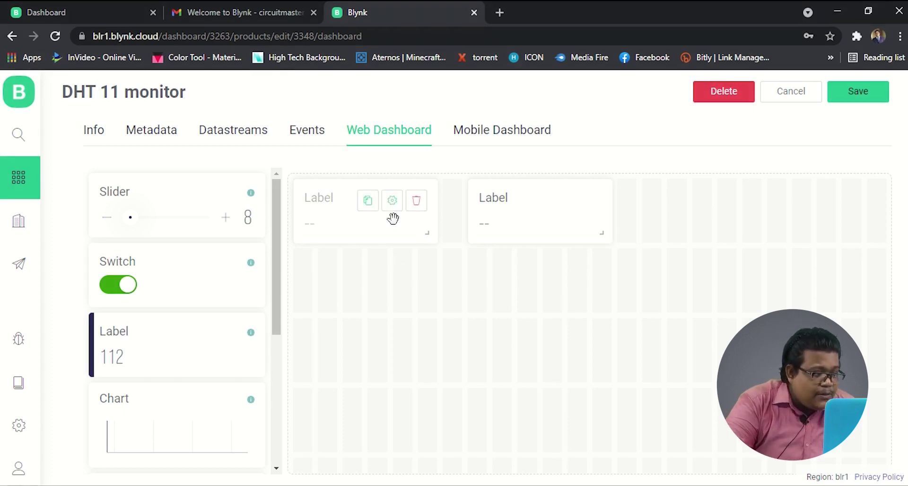
left_click(392, 208)
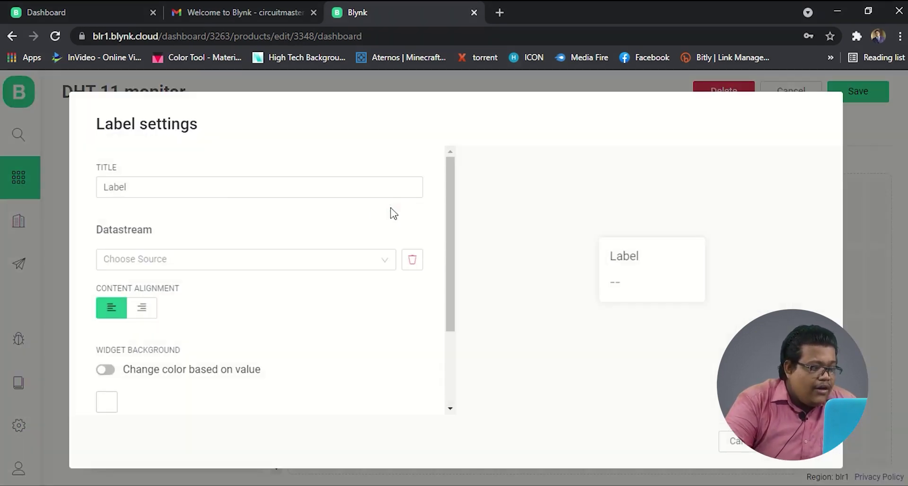
left_click_drag(223, 188, 102, 184)
type("T")
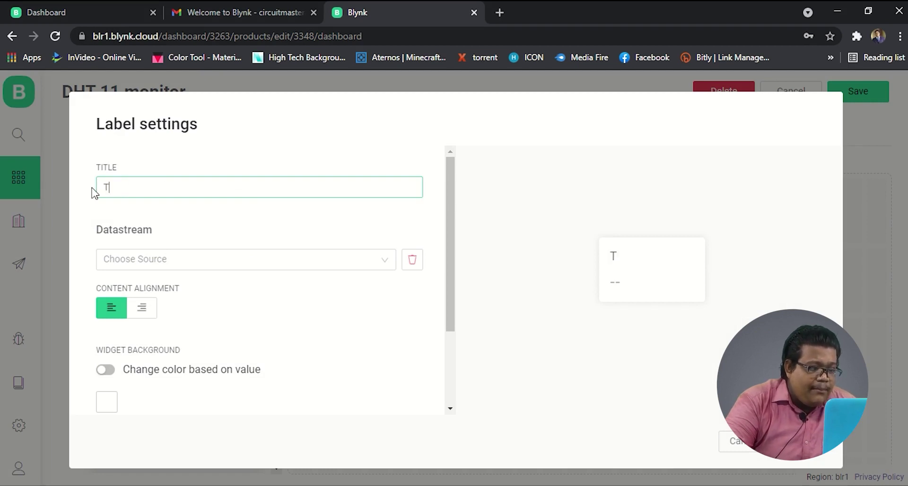
type("emperature")
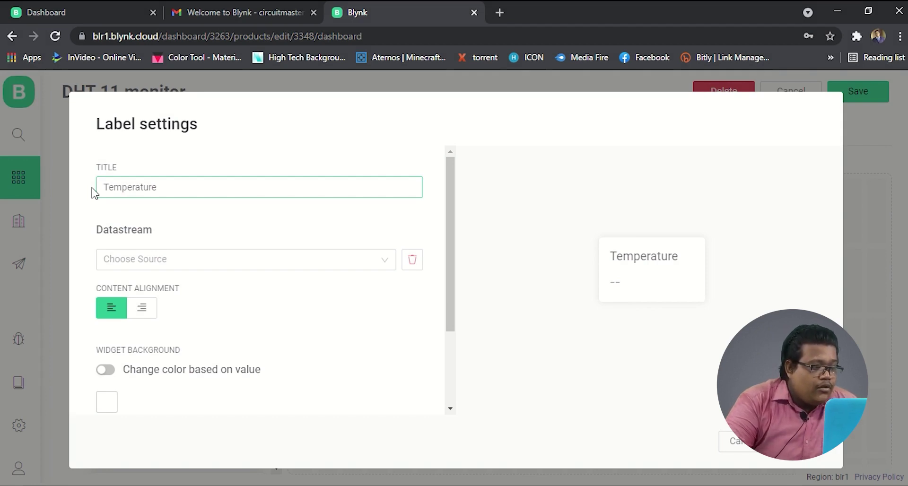
left_click(207, 259)
left_click(201, 292)
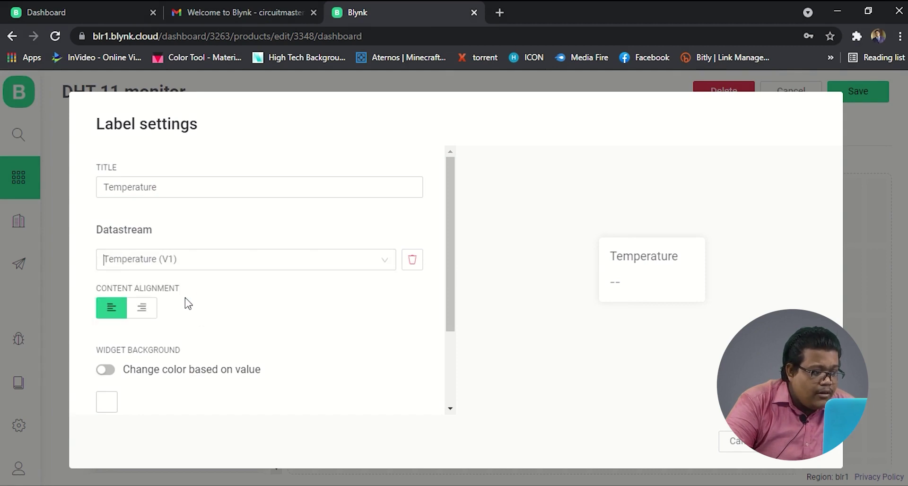
scroll(188, 307, "down", 3)
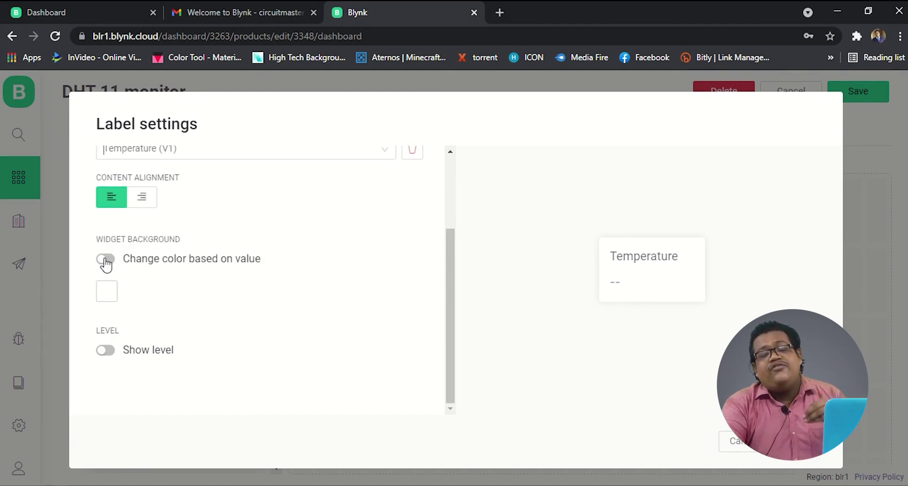
Turn on colour by value with 0–15 shown blue and 16–30 shown green
left_click(105, 260)
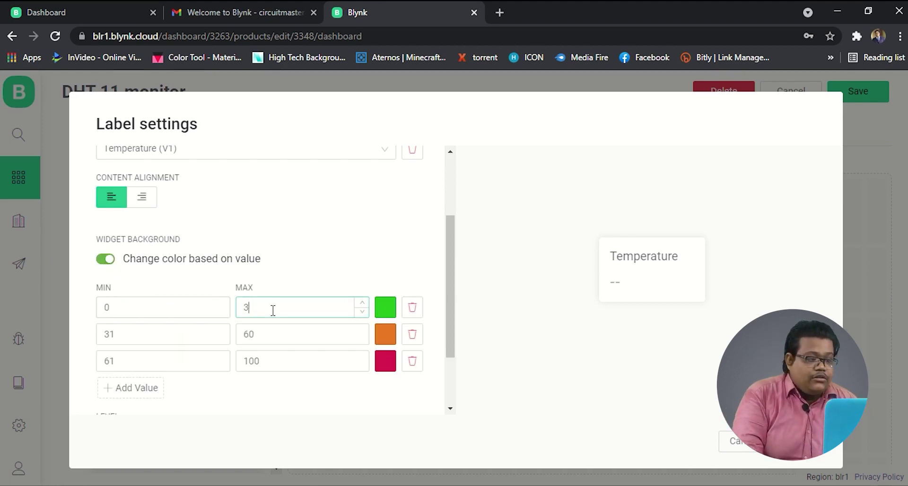
type("5")
left_click(385, 308)
left_click(526, 219)
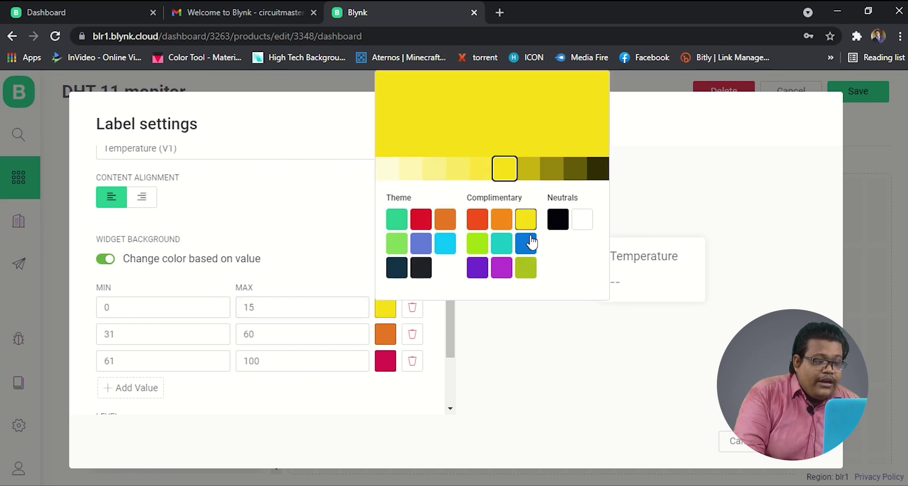
left_click(526, 244)
left_click(191, 335)
type("16")
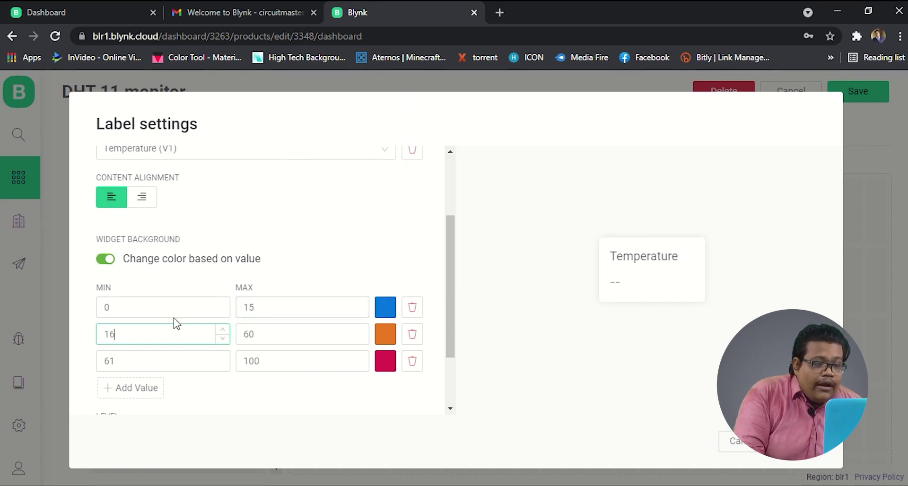
left_click(282, 339)
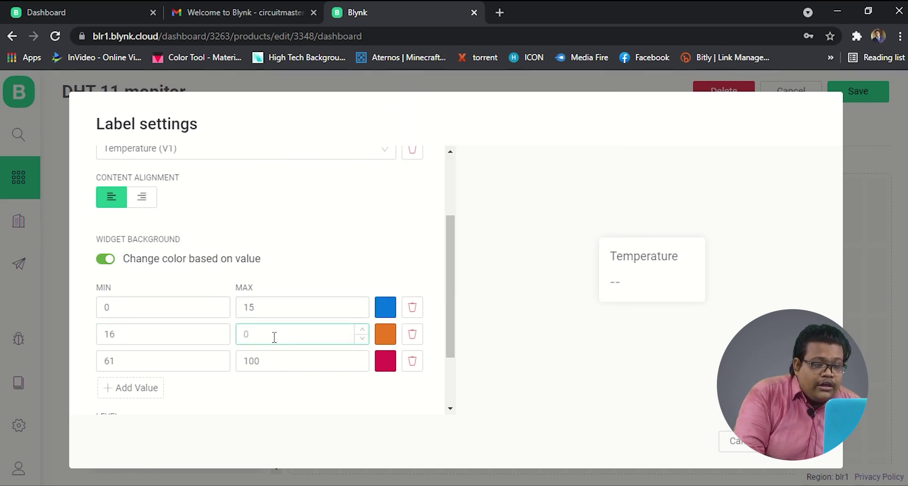
type("30")
left_click(385, 334)
left_click(389, 244)
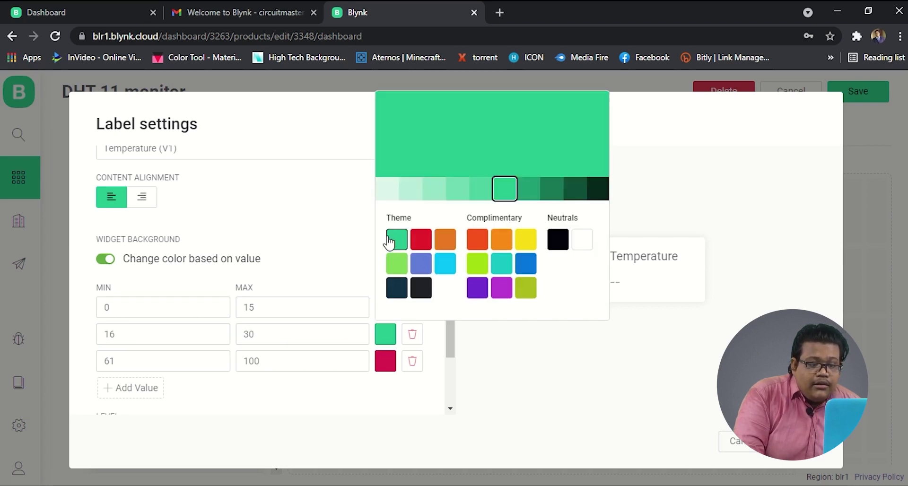
Set the 31–45 range to orange and add a 45–50 range coloured red
left_click(172, 361)
type("31")
double_click(285, 361)
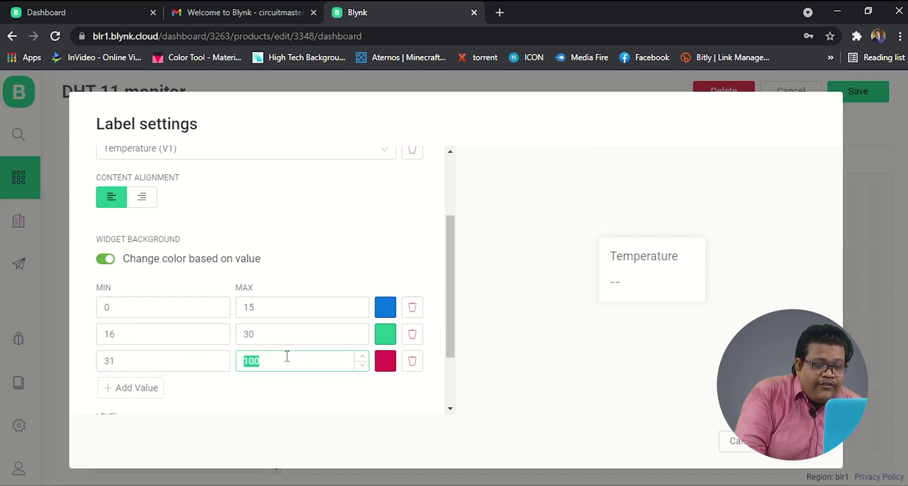
type("45")
left_click(386, 366)
left_click(444, 266)
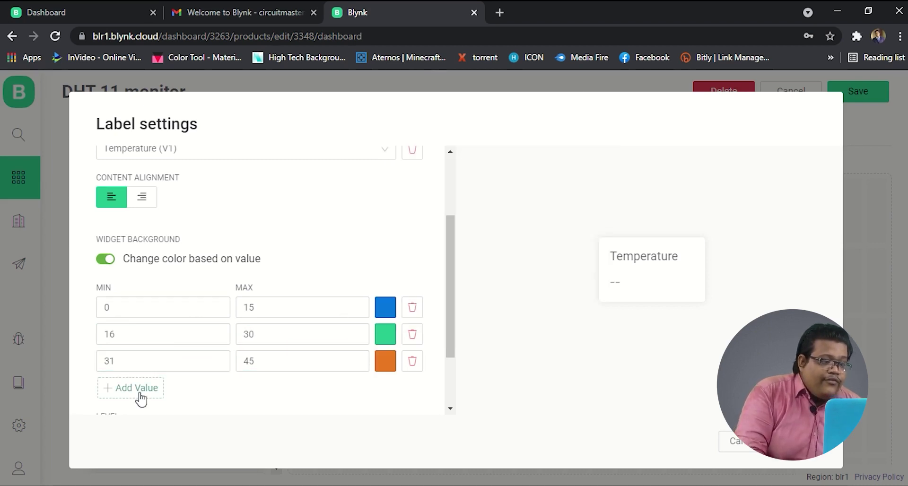
left_click(136, 388)
type("45")
left_click(287, 389)
type("50")
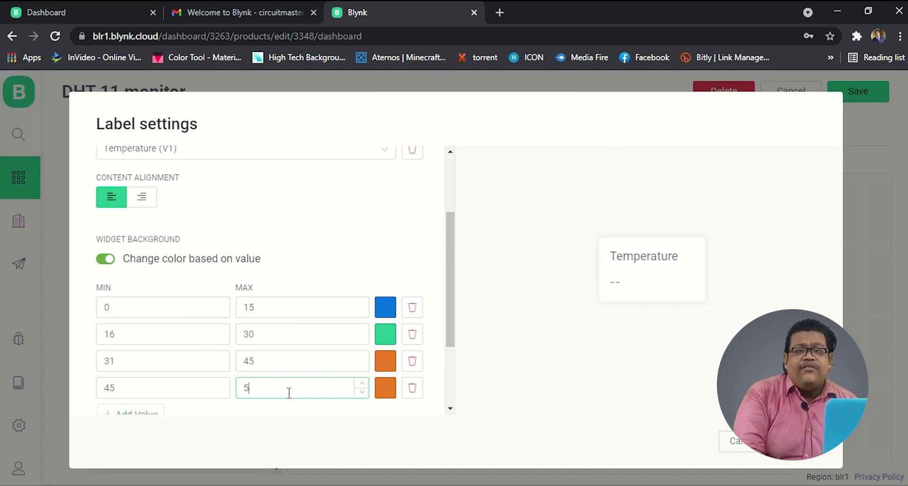
left_click(386, 388)
left_click(421, 293)
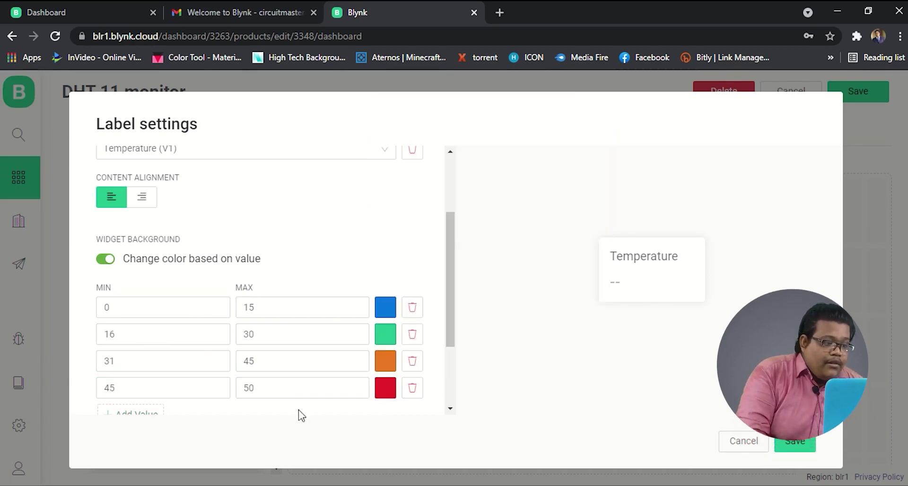
scroll(274, 377, "down", 3)
scroll(273, 373, "up", 3)
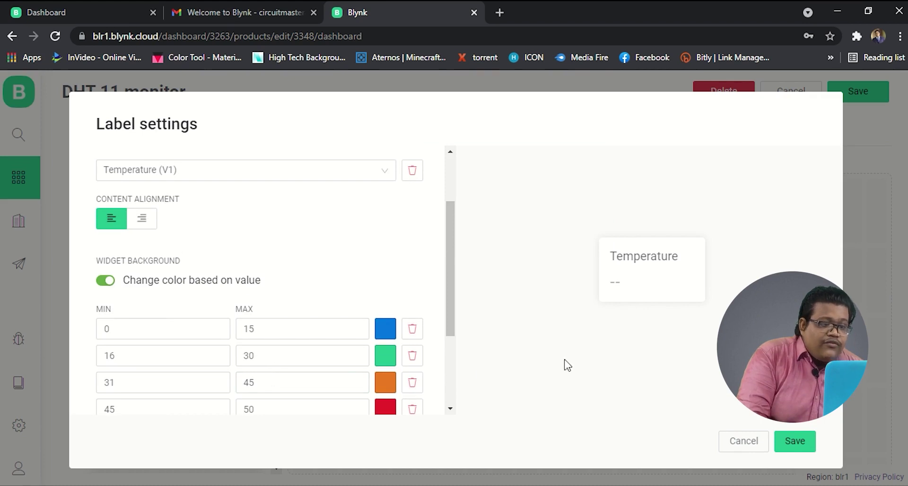
Save the Temperature label, then title the second label 'Humidity' on Humidity (V2)
left_click(795, 445)
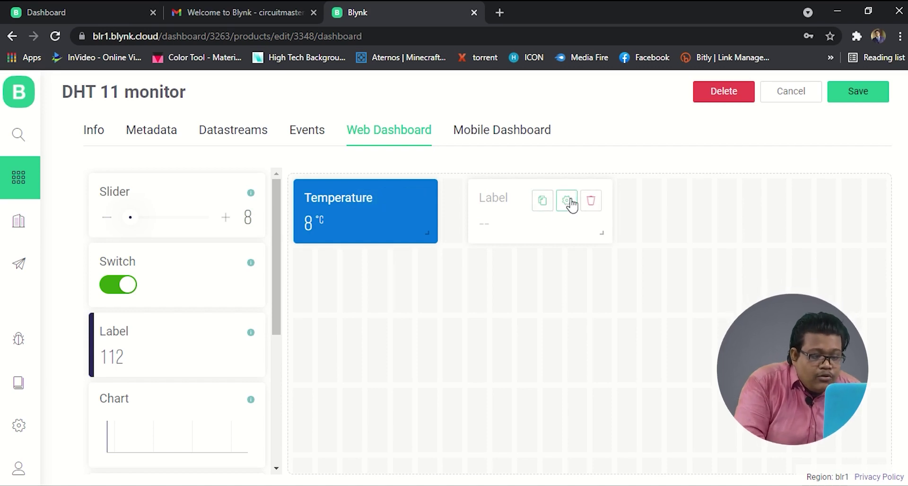
left_click(567, 200)
type("Humidity")
left_click(246, 260)
left_click(142, 308)
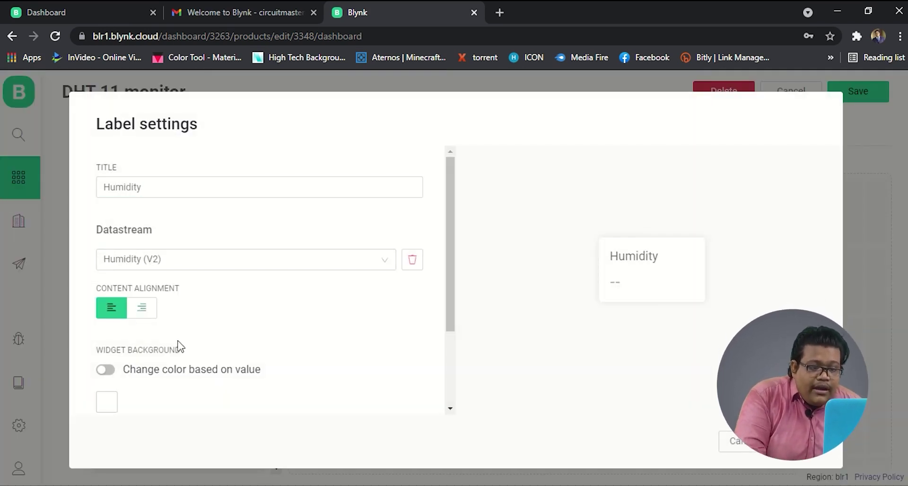
Enable colour by value with ranges 0–30 and 31–50 on the Humidity label
left_click(105, 370)
scroll(185, 322, "down", 3)
double_click(243, 308)
type("30")
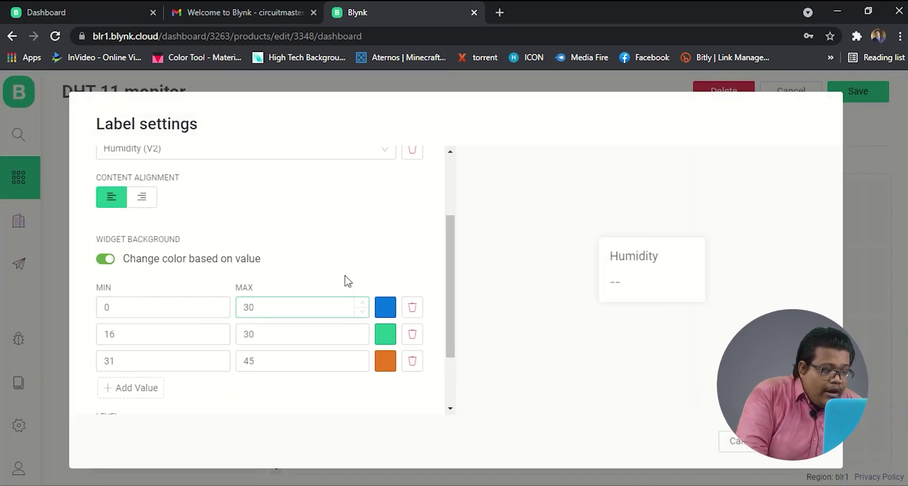
left_click(148, 340)
key("Tab")
type("50")
left_click(385, 334)
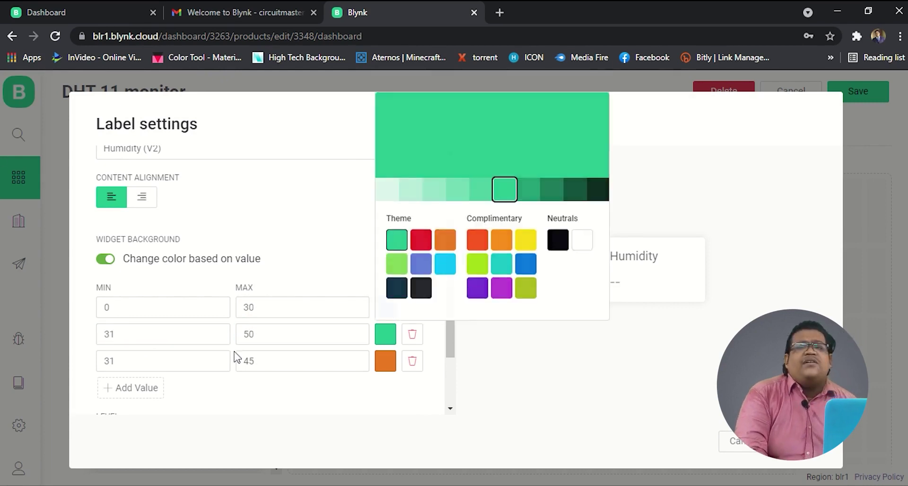
Add a red 51–100 range, save the Humidity label and save the web dashboard
double_click(180, 361)
type("51")
key("Tab")
type("100")
left_click(385, 361)
left_click(477, 267)
scroll(265, 307, "down", 3)
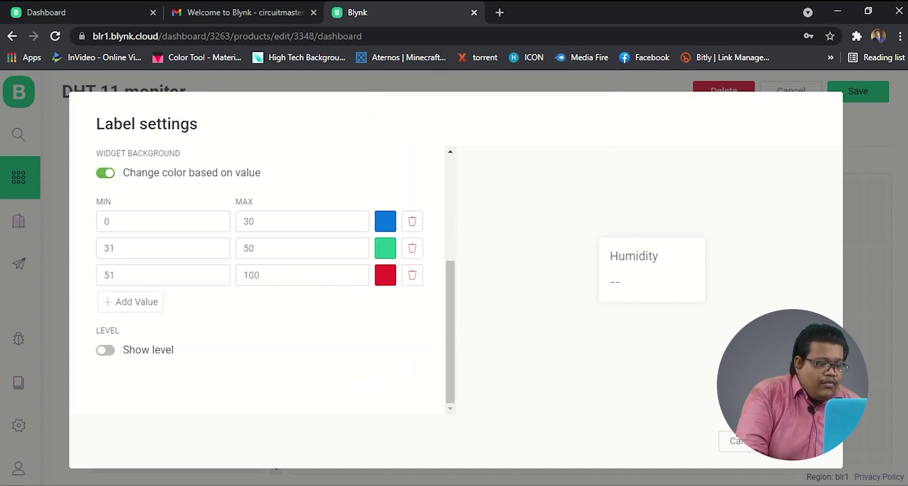
left_click(799, 441)
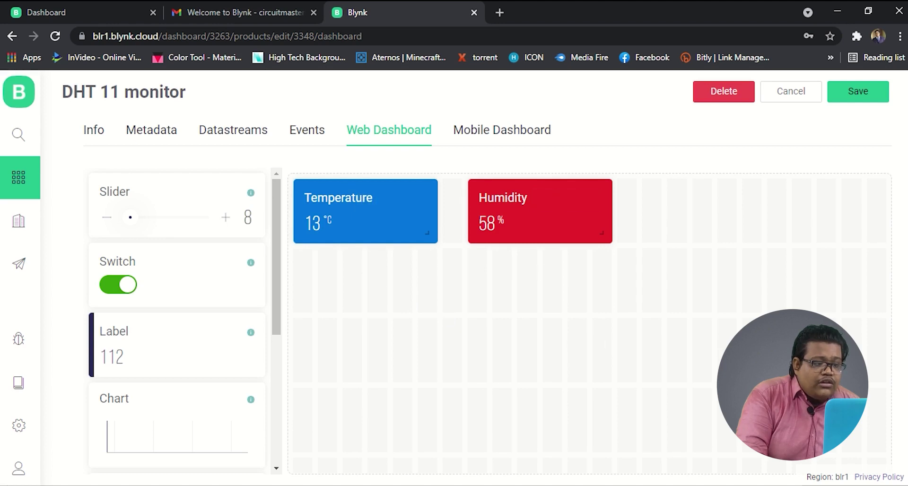
left_click(858, 94)
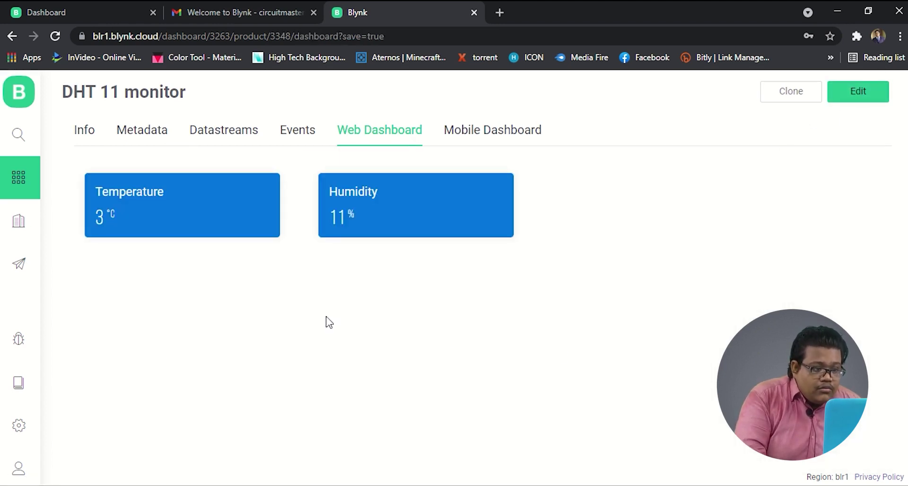
Bring up the Mobile Dashboard setup page and scroll through its instructions
left_click(487, 139)
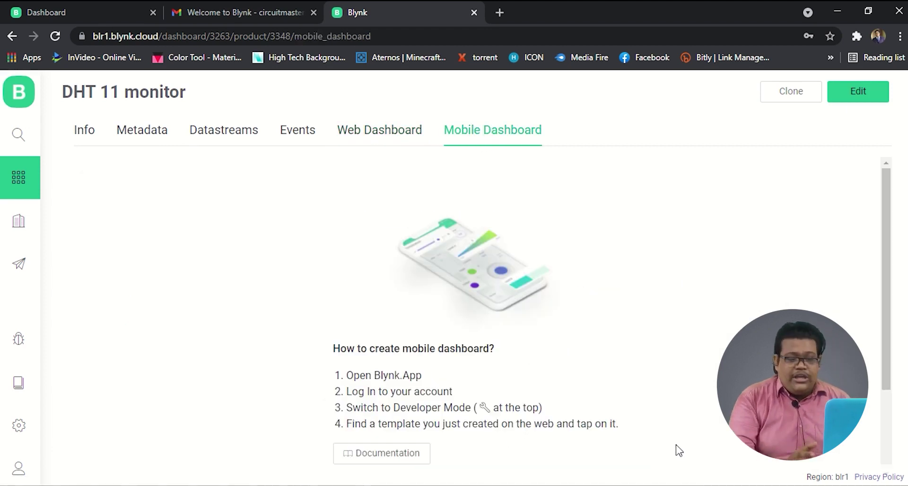
scroll(536, 378, "down", 3)
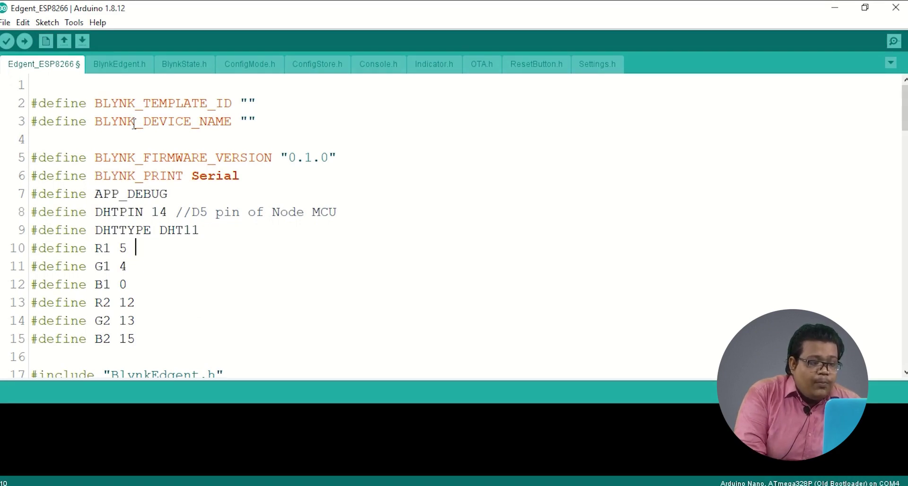
Check the empty BLYNK_TEMPLATE_ID and BLYNK_DEVICE_NAME lines, then return to the Blynk browser page
left_click_drag(257, 122, 30, 109)
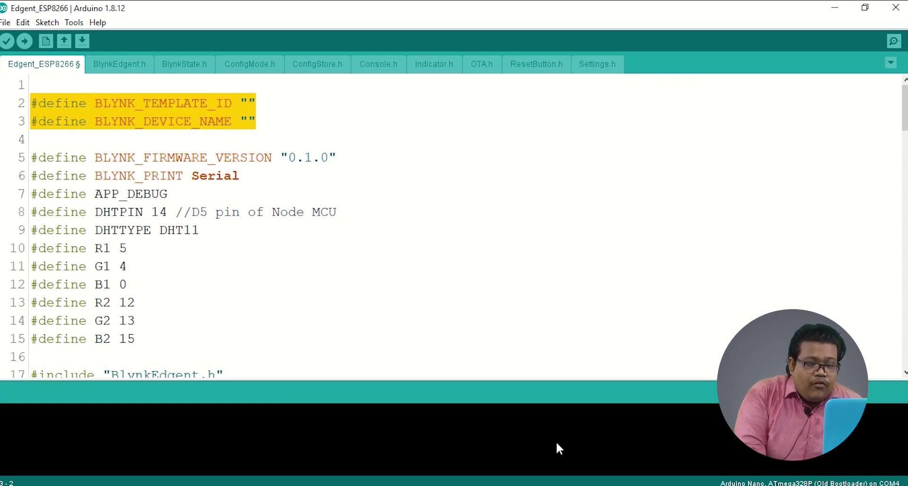
left_click(554, 368)
key("alt+Tab")
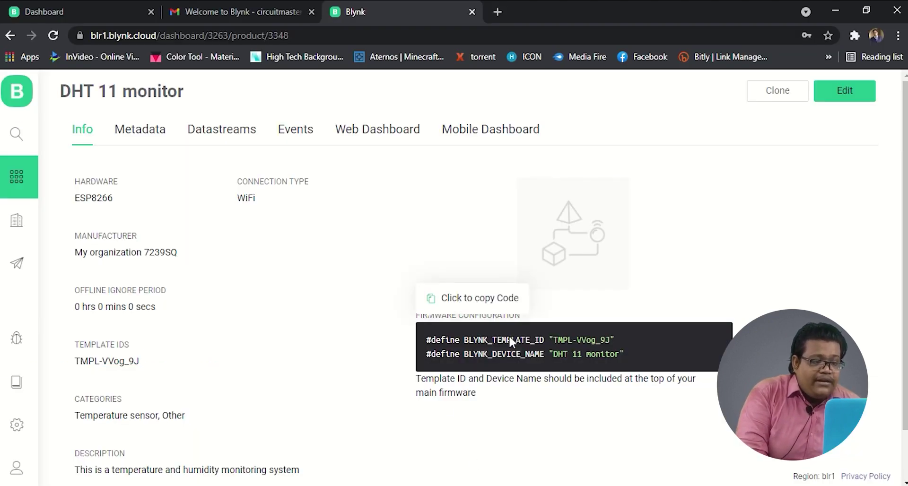
Copy the firmware configuration defines from the Info tab and return to the Arduino sketch
left_click(464, 302)
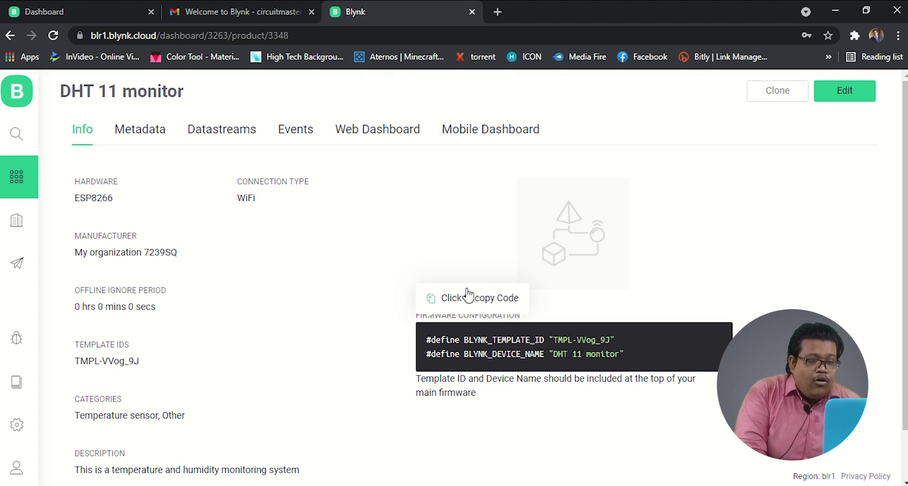
left_click(468, 295)
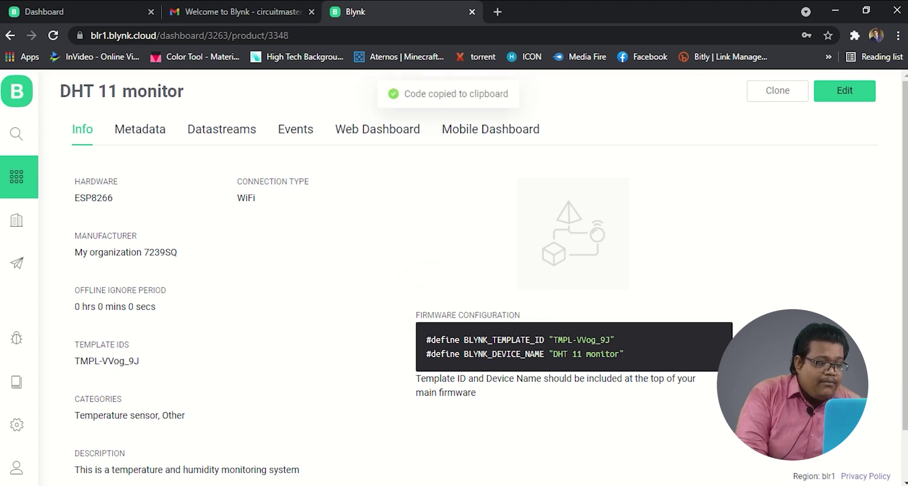
key("alt+Tab")
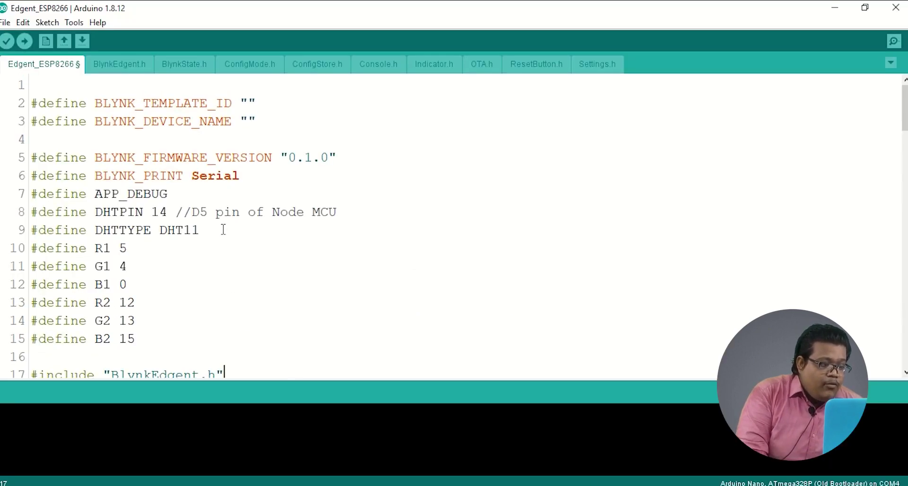
Paste the copied Blynk defines over lines 2–3, then highlight the DHTPIN and RGB pin defines
left_click_drag(257, 122, 24, 107)
key("ctrl+v")
left_click_drag(31, 212, 338, 216)
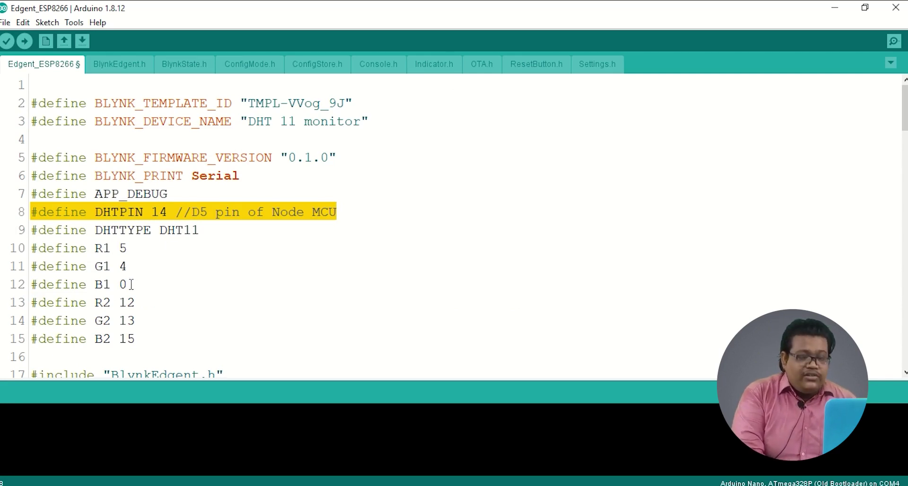
left_click_drag(128, 284, 34, 251)
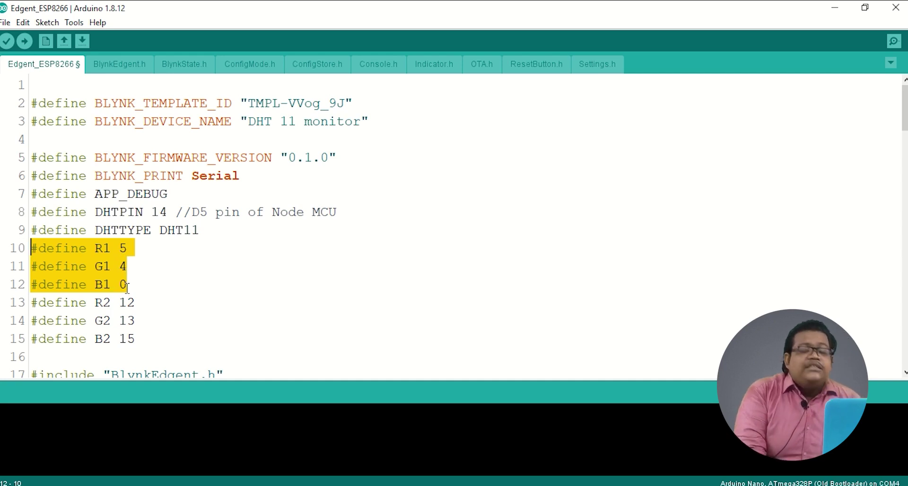
left_click_drag(135, 339, 26, 303)
scroll(226, 278, "down", 2)
left_click_drag(224, 267, 31, 267)
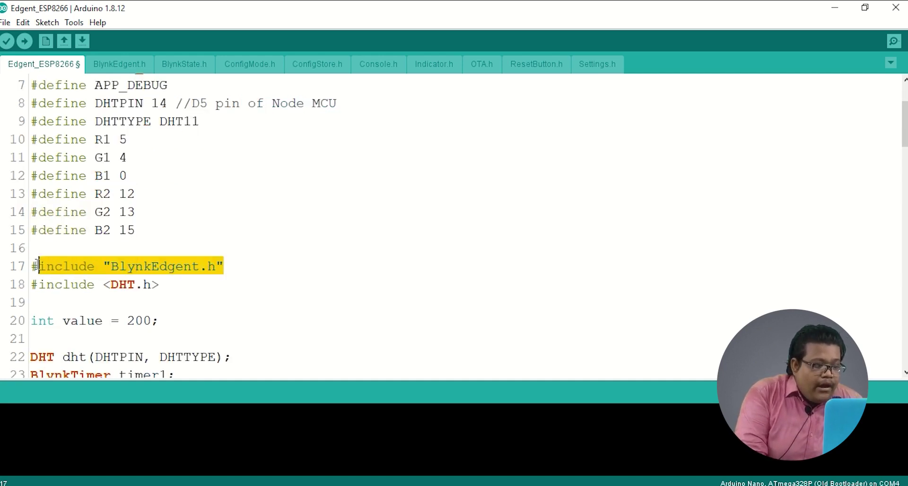
left_click_drag(161, 285, 30, 284)
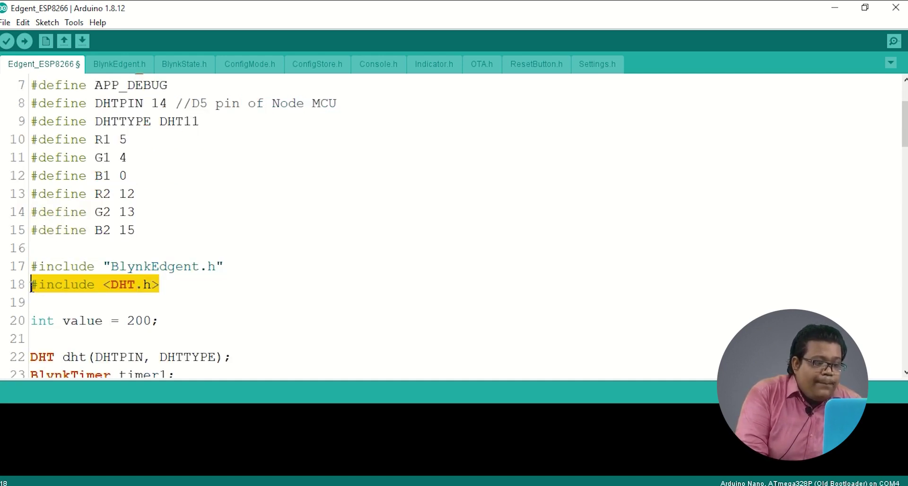
scroll(102, 290, "down", 1)
left_click_drag(160, 266, 32, 267)
scroll(125, 242, "down", 2)
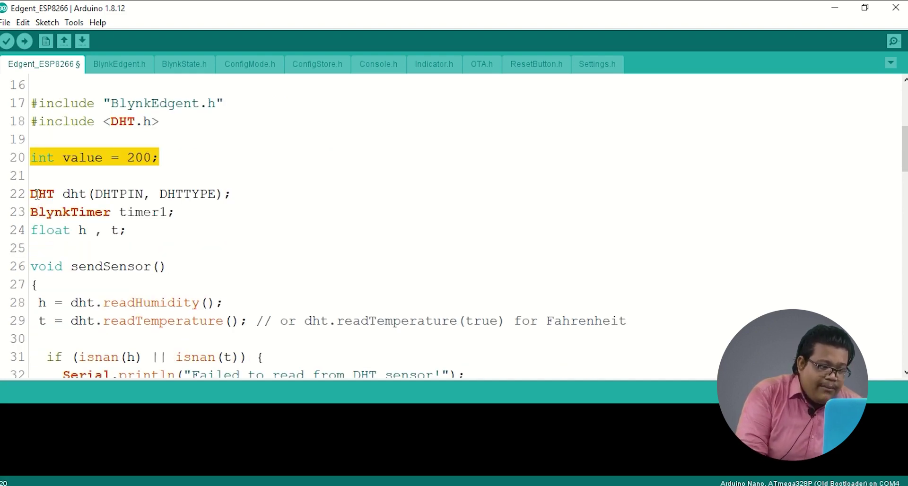
left_click_drag(31, 194, 225, 196)
left_click(128, 195)
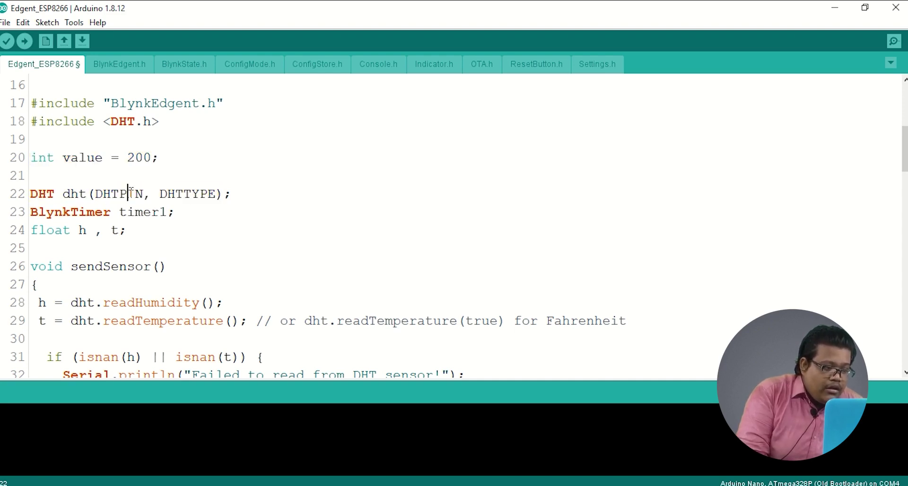
left_click(161, 194)
left_click_drag(161, 194, 30, 212)
left_click(140, 229)
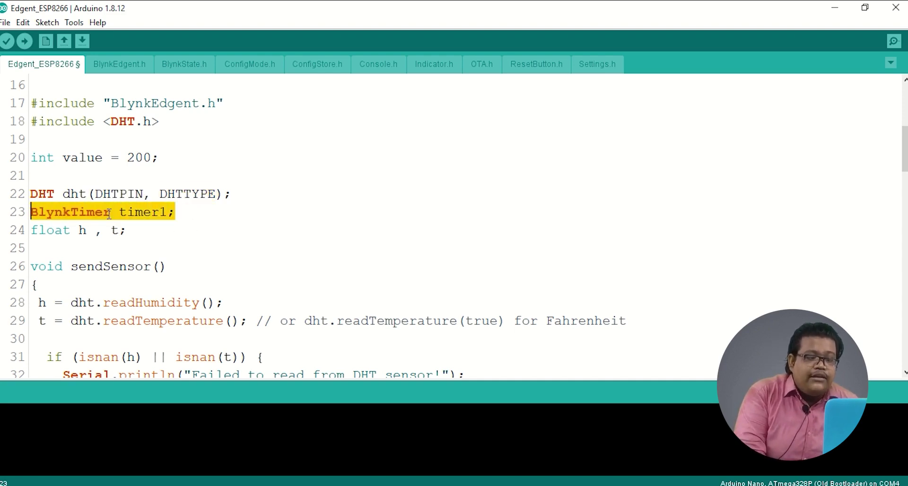
left_click_drag(138, 231, 30, 231)
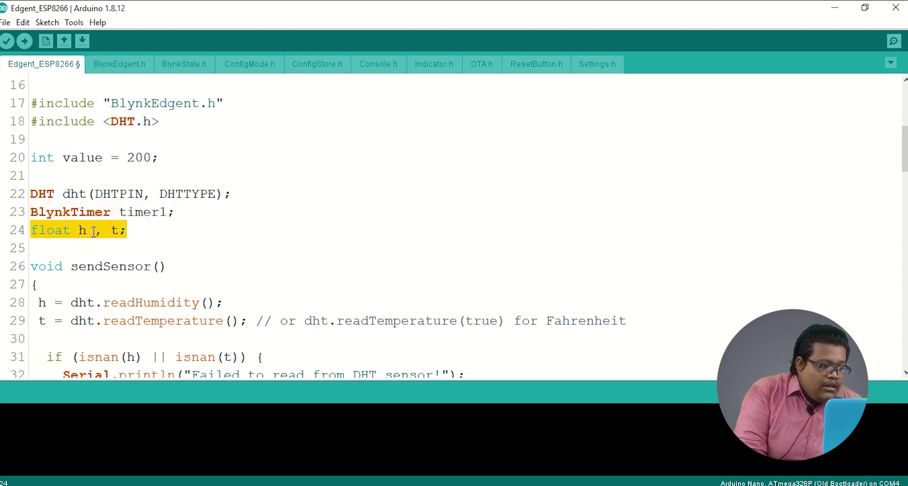
scroll(94, 230, "down", 2)
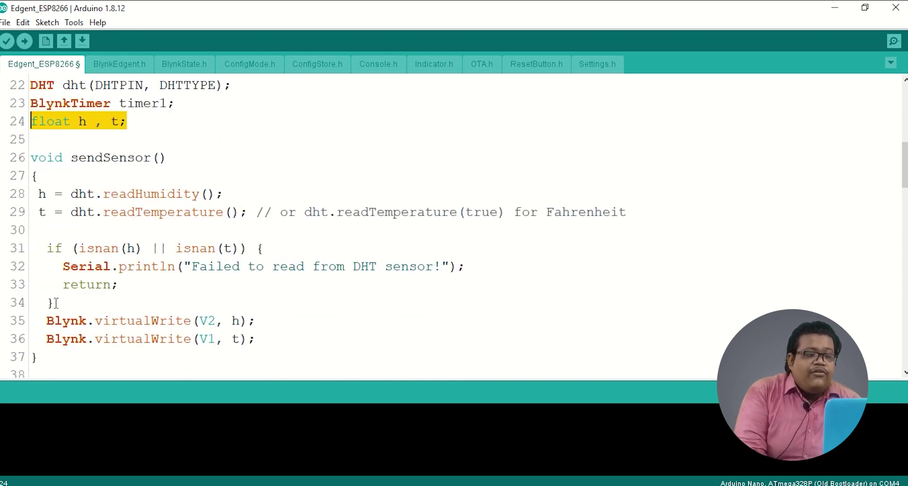
scroll(56, 303, "down", 5)
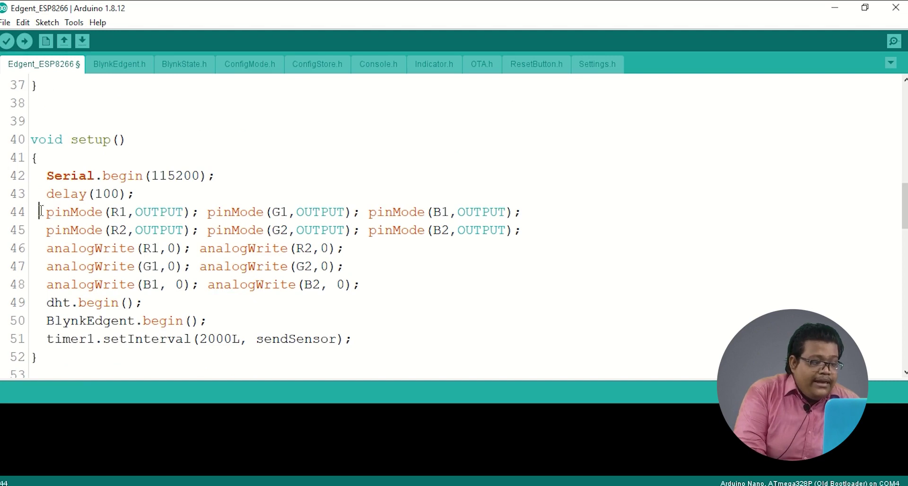
left_click_drag(38, 211, 524, 232)
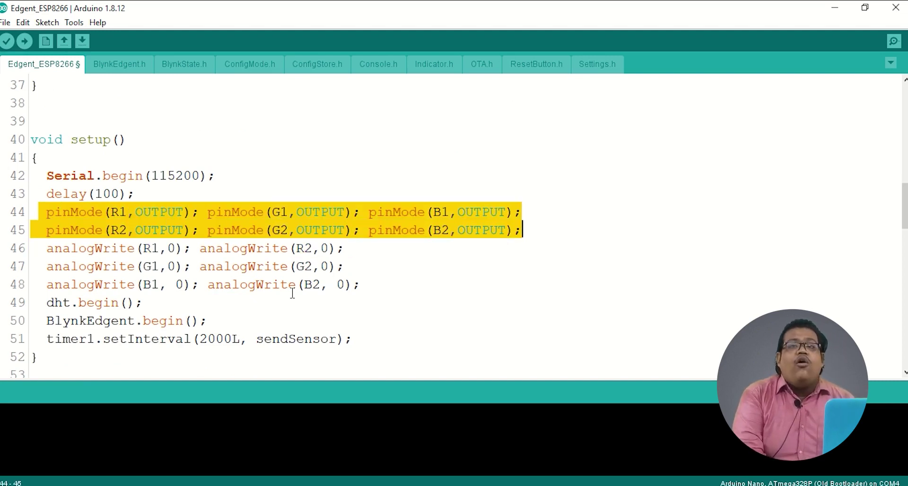
left_click_drag(373, 286, 46, 248)
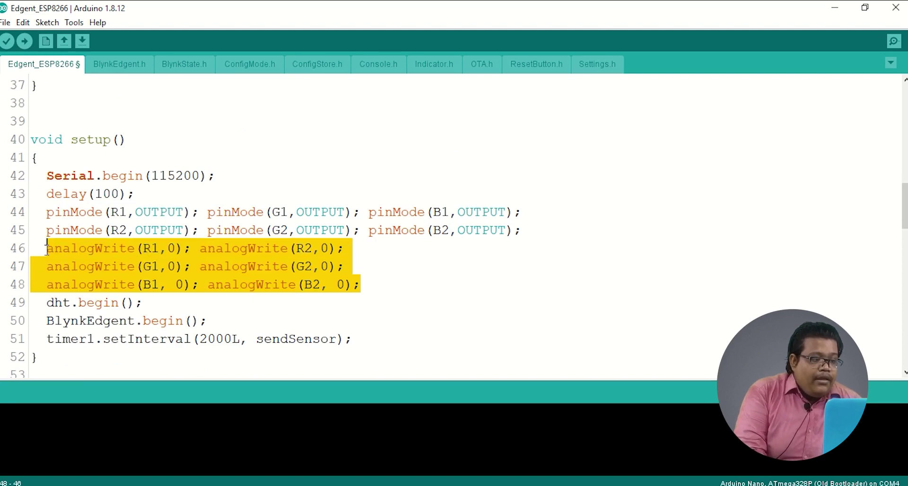
scroll(152, 257, "down", 1)
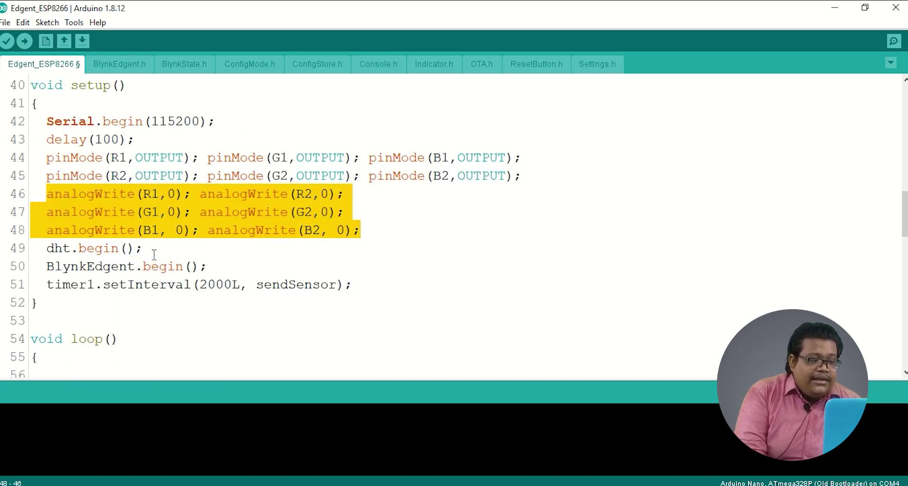
left_click(152, 246)
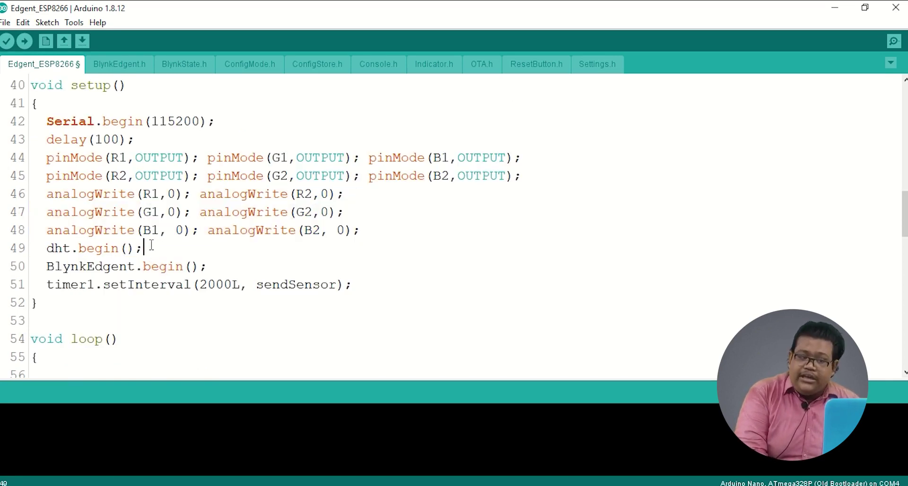
left_click_drag(148, 247, 46, 249)
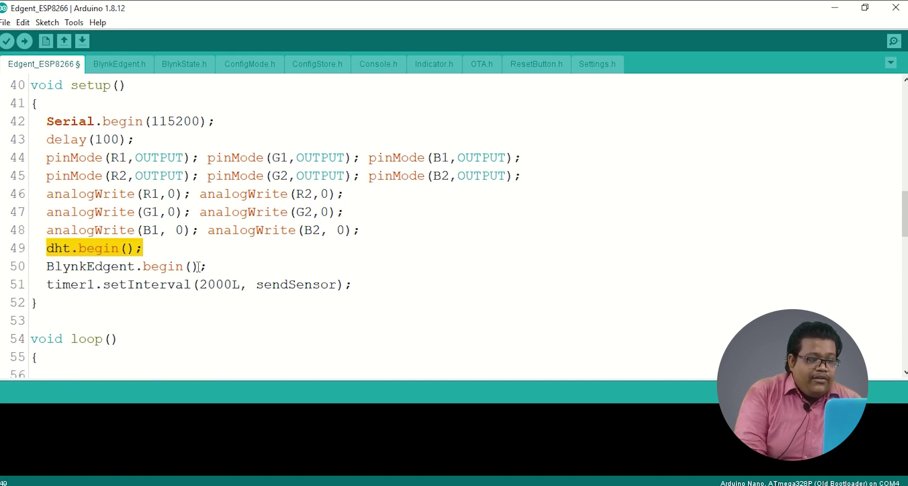
left_click_drag(208, 267, 201, 285)
left_click(45, 284)
left_click(322, 286)
left_click(258, 286)
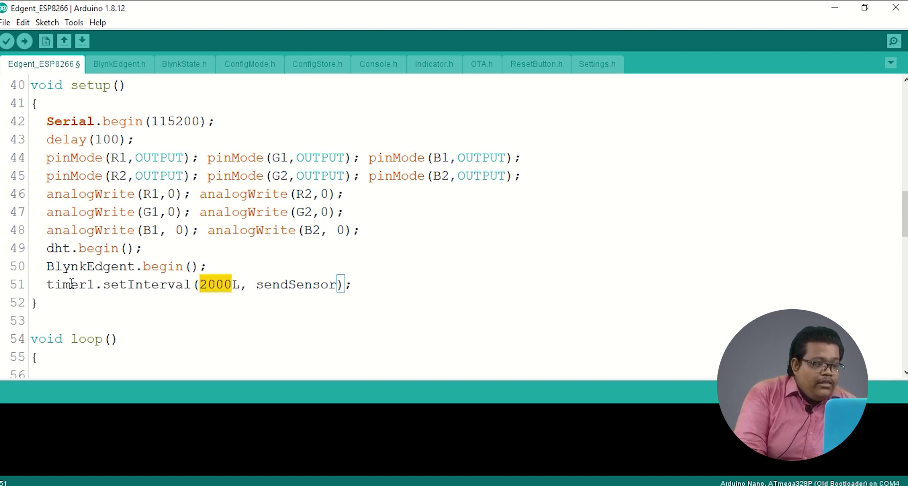
scroll(79, 286, "down", 3)
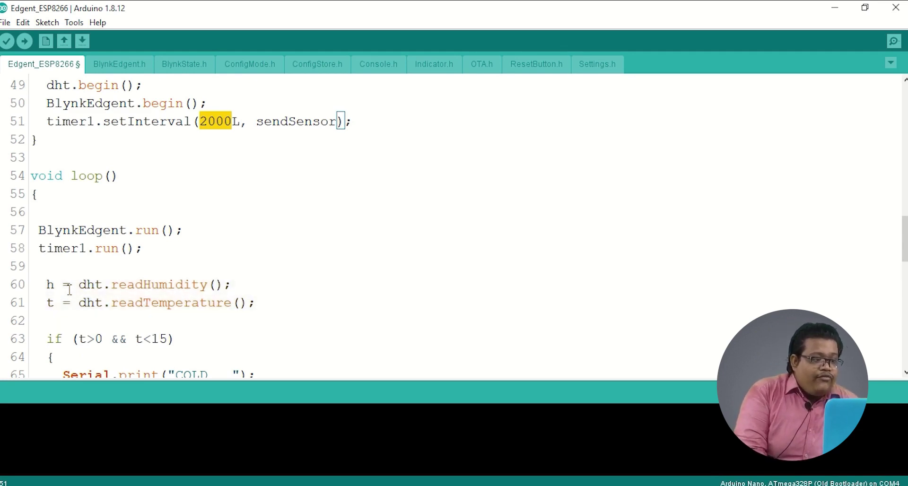
scroll(69, 289, "down", 3)
left_click_drag(46, 176, 234, 377)
left_click(223, 284)
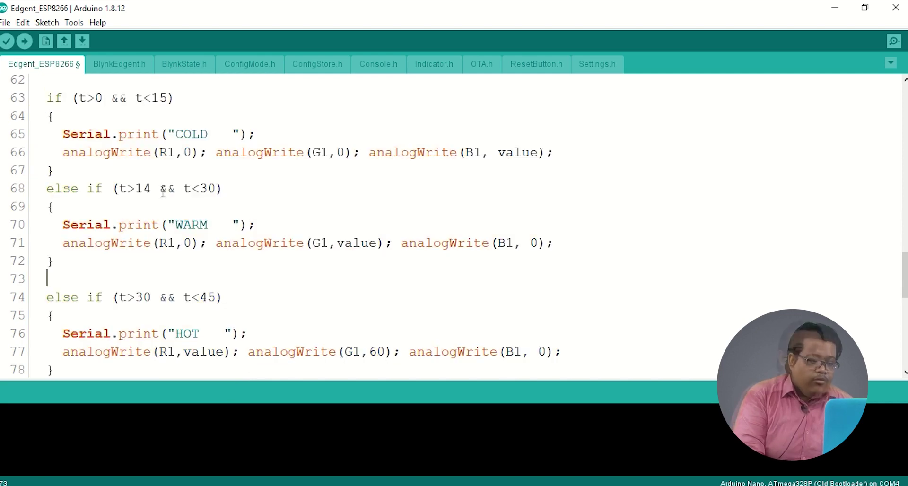
scroll(164, 191, "down", 8)
left_click(108, 347)
scroll(108, 348, "up", 20)
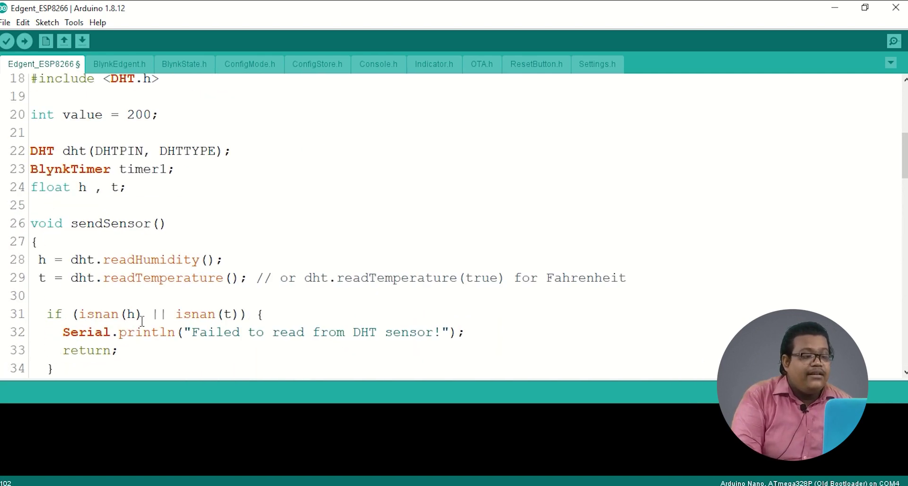
scroll(137, 314, "down", 2)
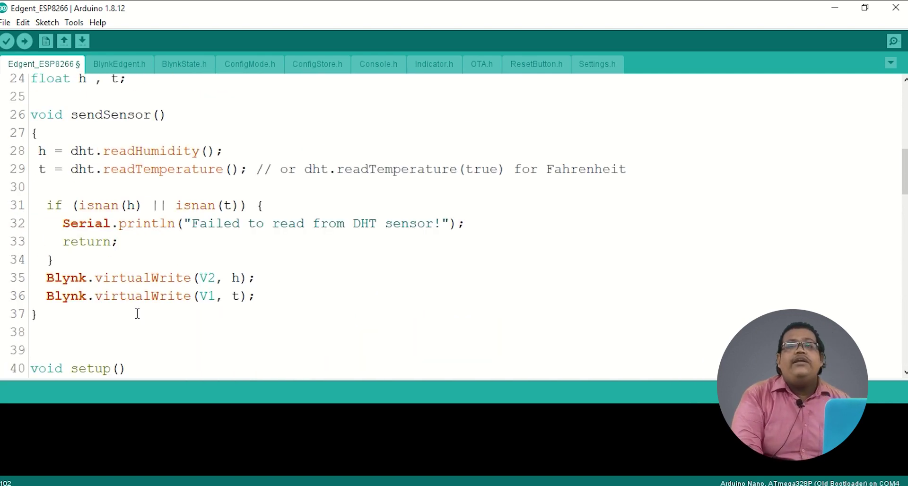
left_click_drag(27, 153, 256, 171)
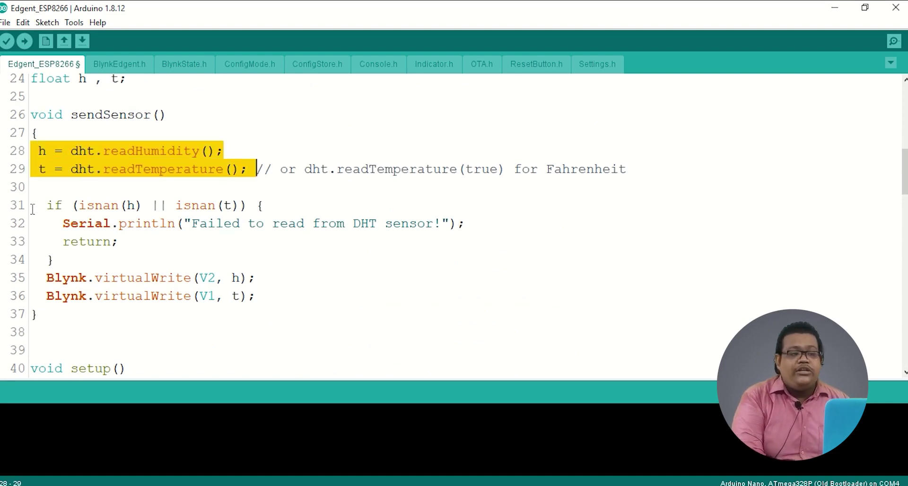
left_click(46, 205)
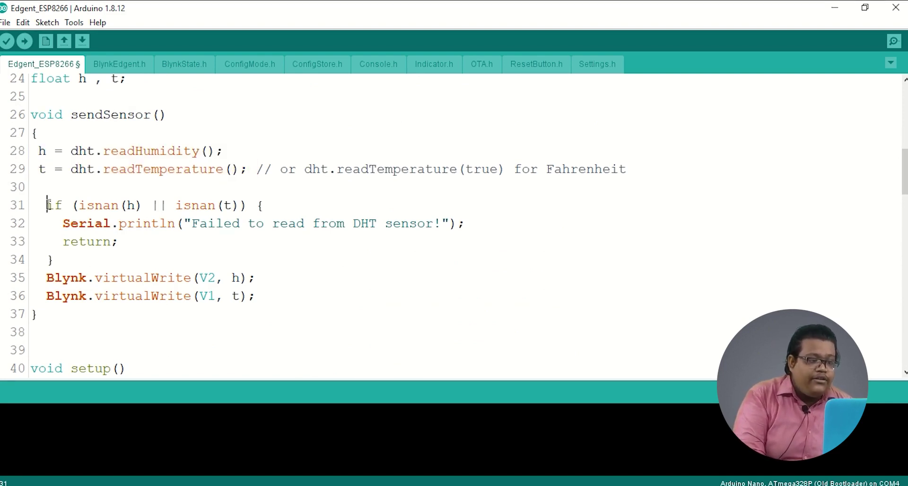
left_click(53, 259)
left_click_drag(45, 278, 207, 295)
left_click(232, 296)
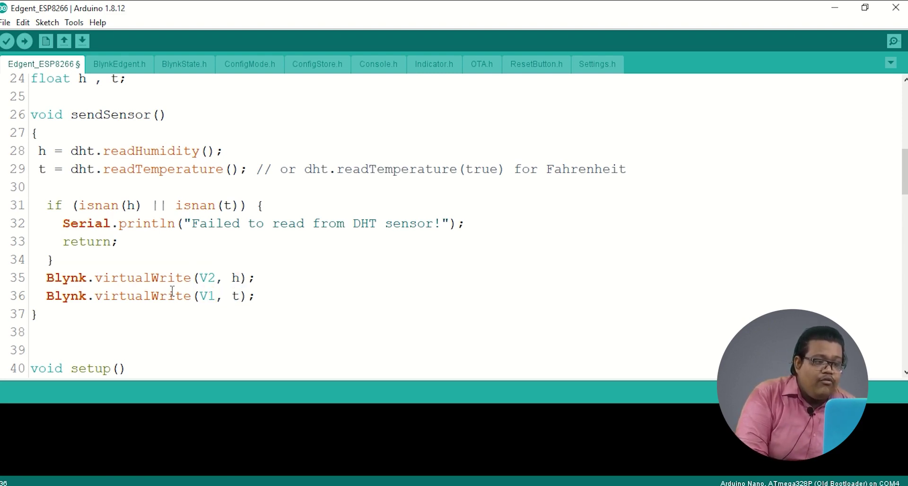
Confirm the selected board, upload the sketch to the NodeMCU and open the Serial Monitor
scroll(57, 160, "up", 8)
left_click(74, 22)
mouse_move(203, 155)
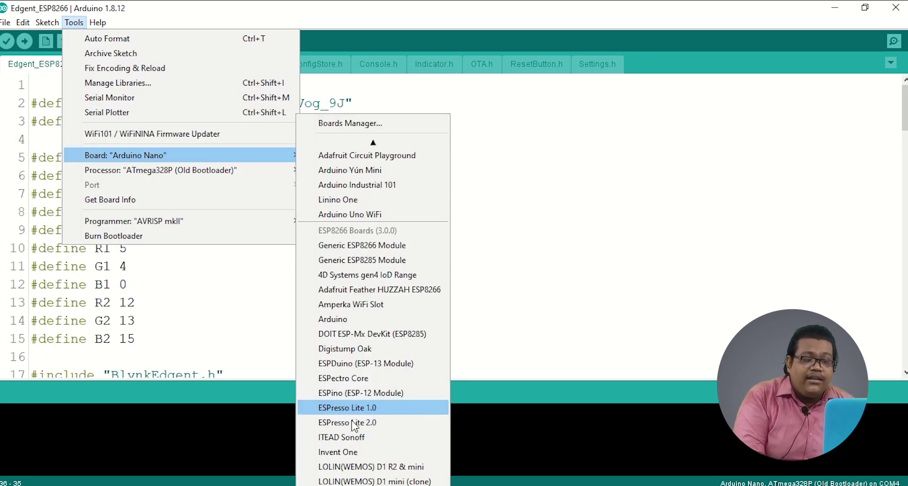
scroll(352, 423, "down", 6)
left_click(76, 22)
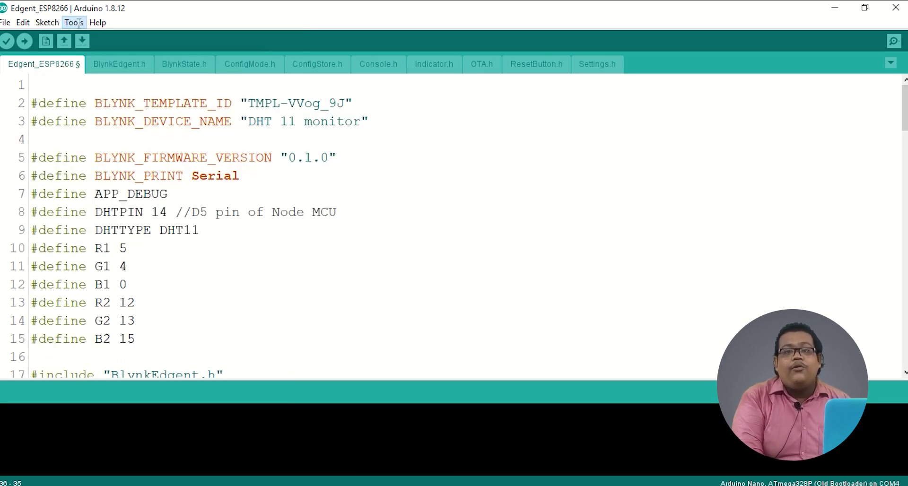
left_click(25, 41)
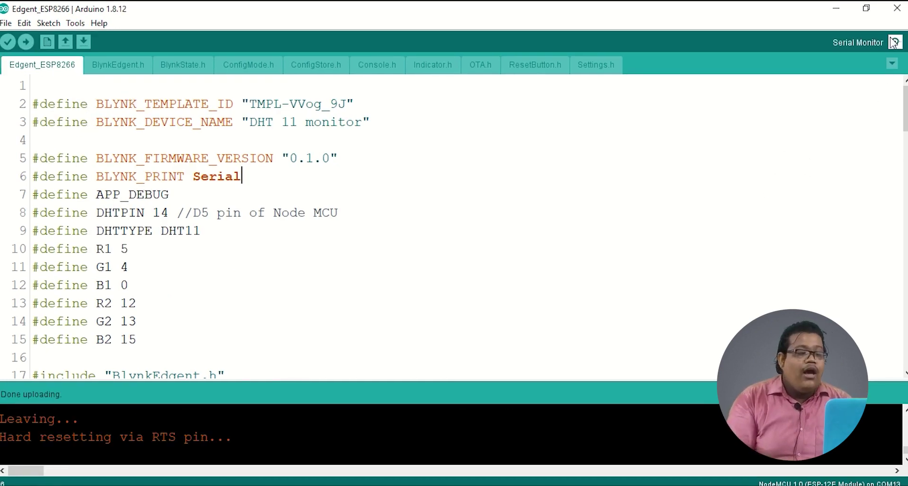
left_click(895, 42)
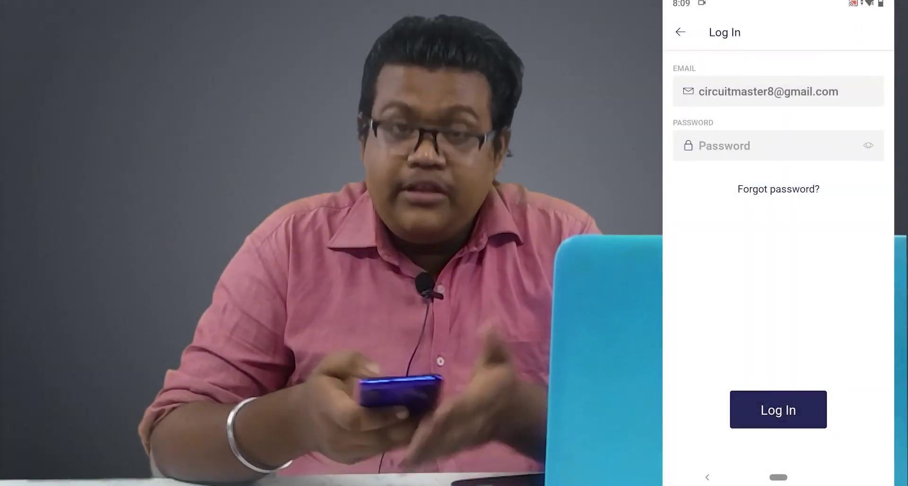
Log in to the Blynk app with the account password and dismiss the save-password prompt
left_click(778, 145)
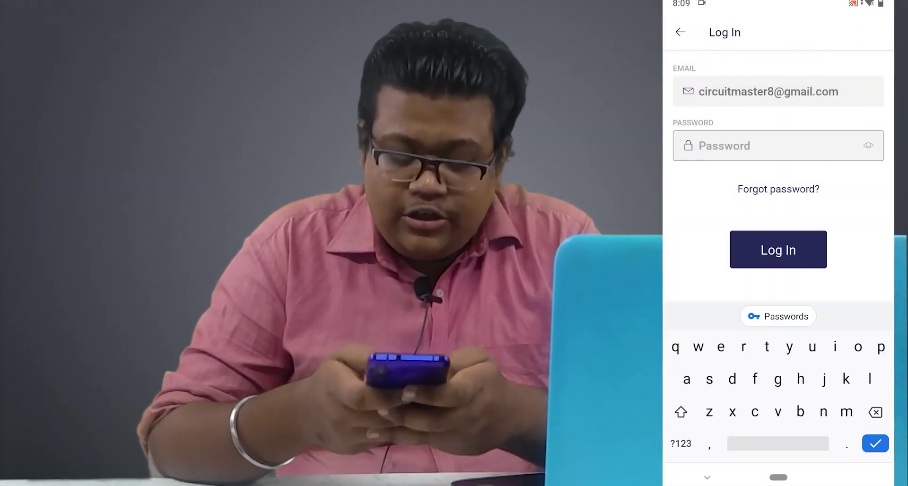
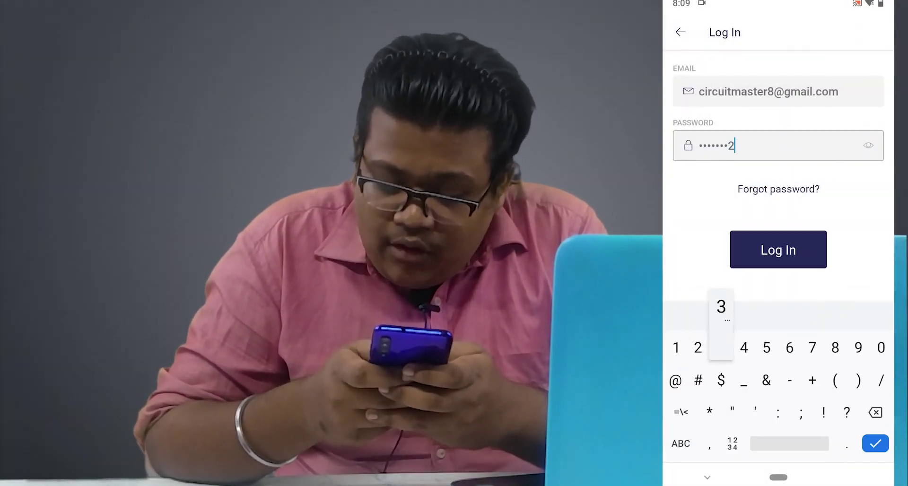
key("Return")
left_click(855, 436)
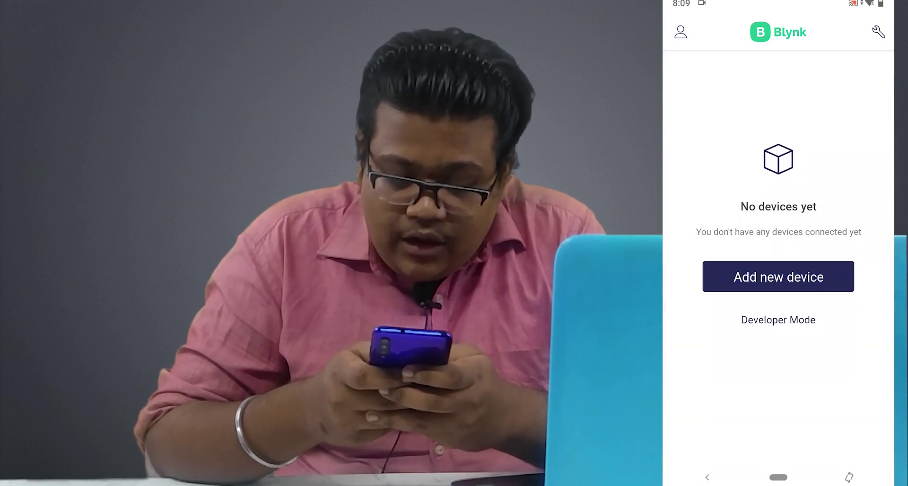
Check that Developer Mode is on in My Profile, then start adding a new device
left_click(680, 32)
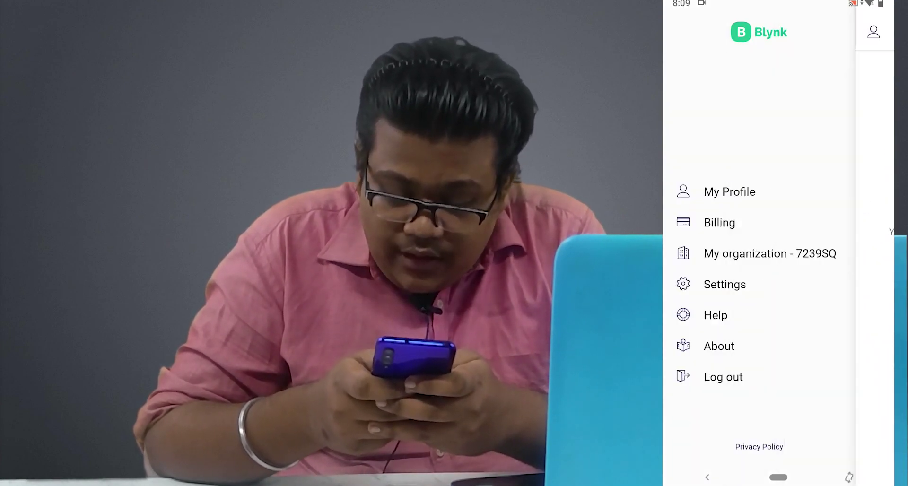
left_click(729, 192)
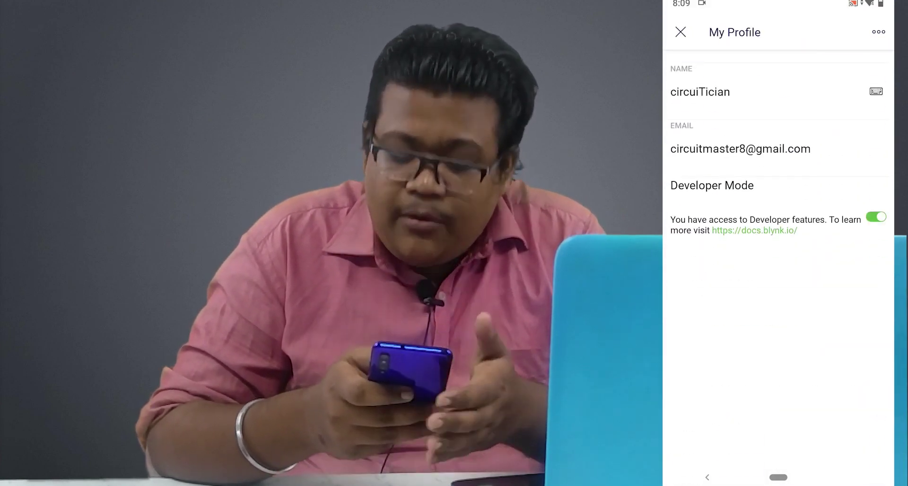
left_click(681, 32)
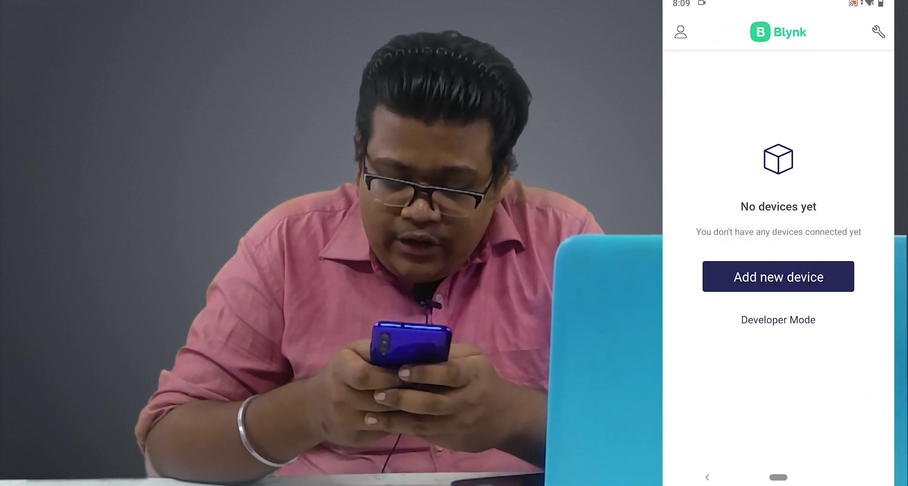
left_click(778, 277)
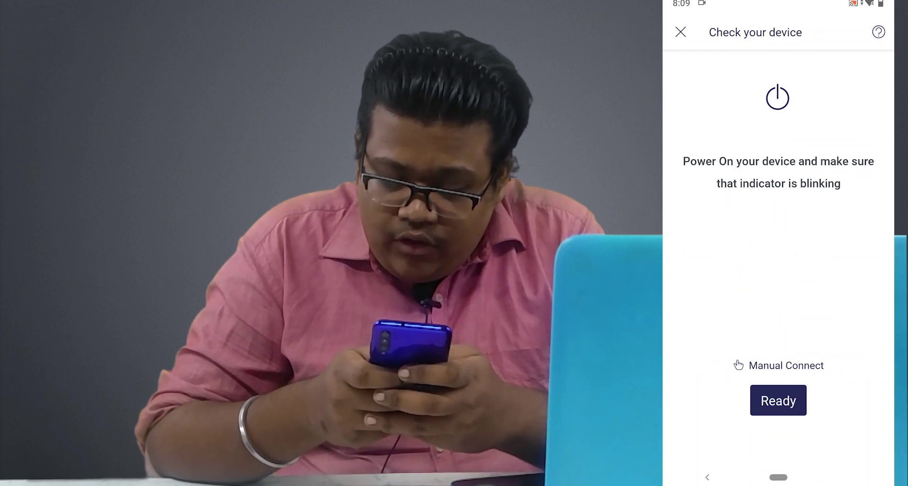
Join the Blynk DHT 11 monitor-08E38 hotspot, pick the circuiTician Wi-Fi and enter its password
left_click(779, 401)
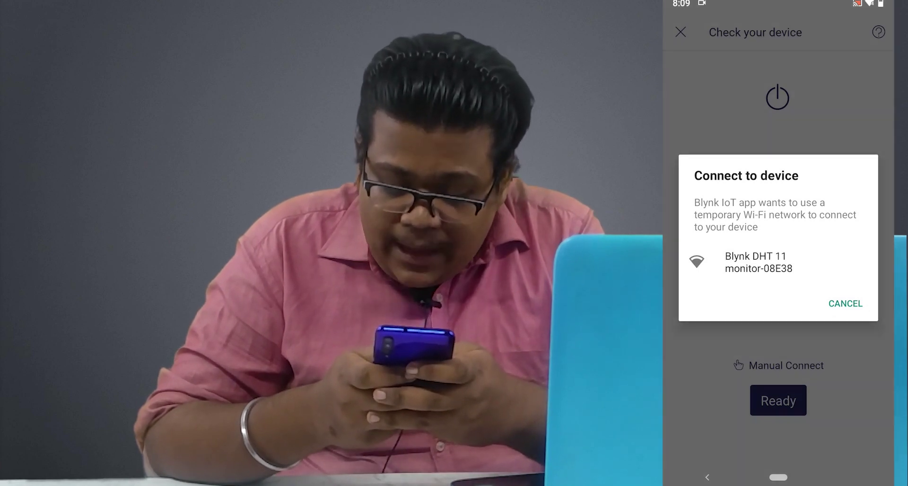
left_click(758, 263)
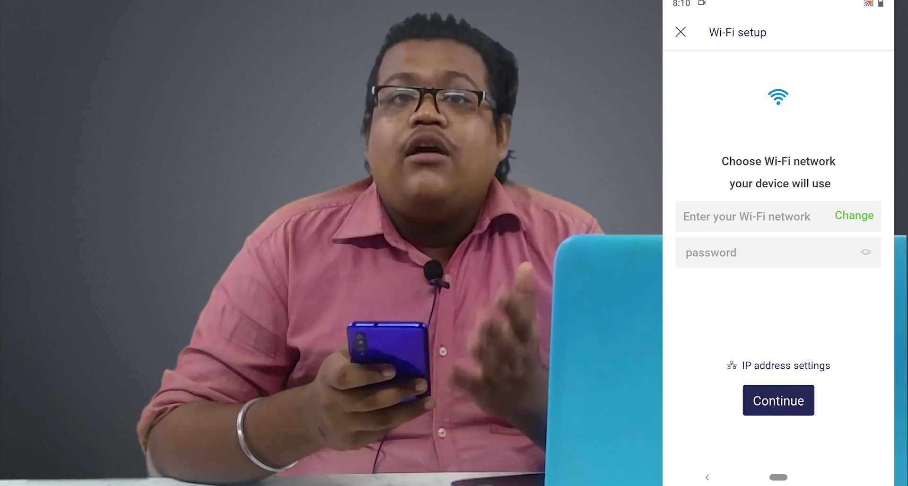
left_click(854, 216)
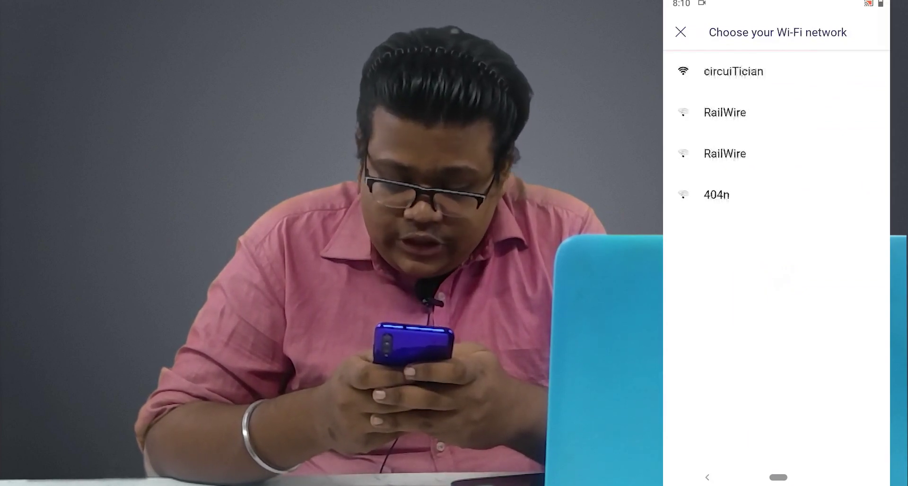
left_click(734, 71)
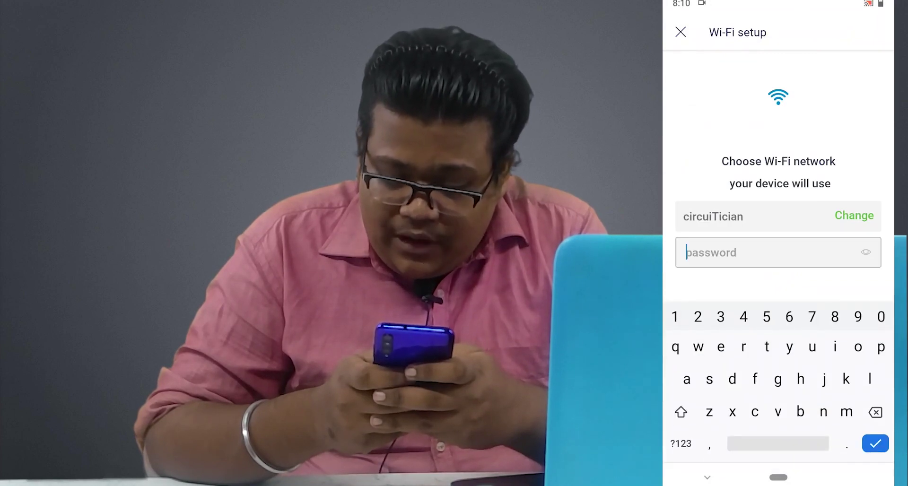
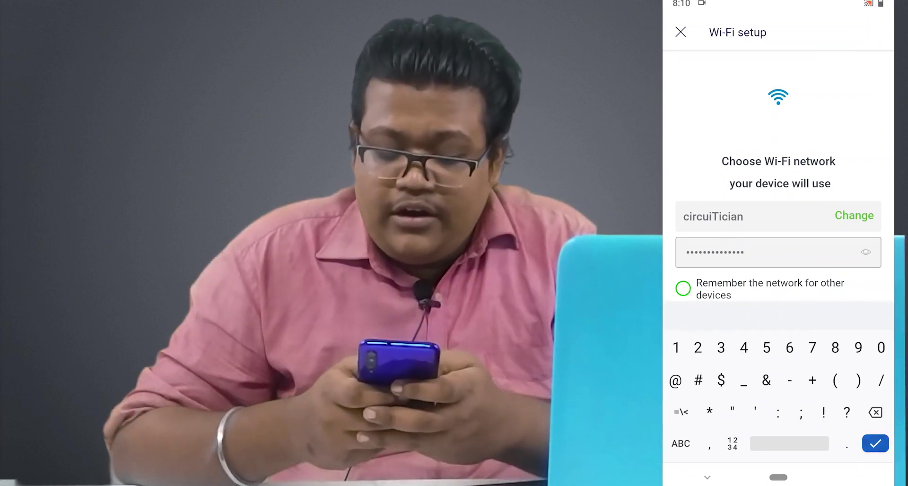
key("Return")
Continue so the app starts configuring the device on the chosen Wi-Fi
left_click(779, 400)
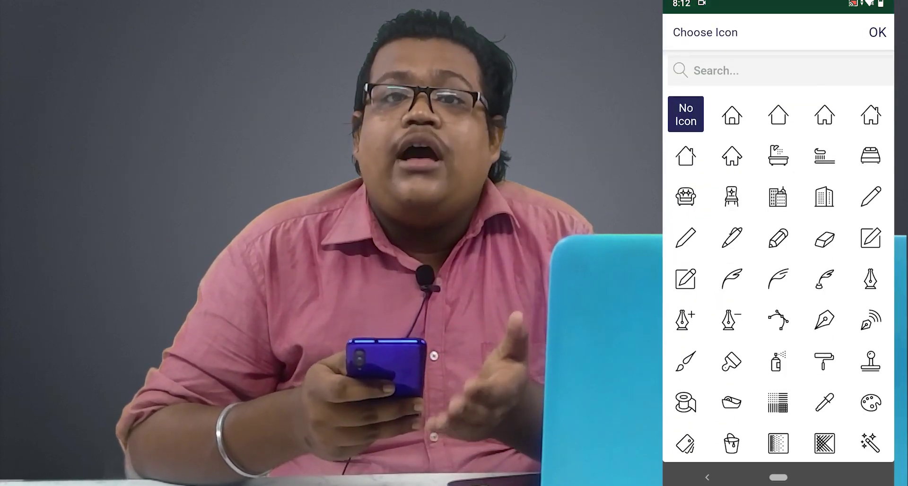
Search icons for 'tem' and set the thermometer as the template icon
type("tem")
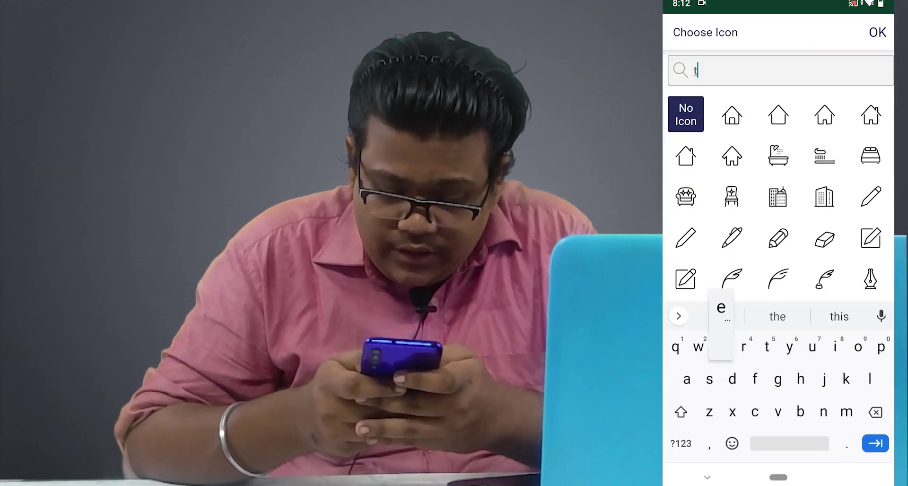
left_click(778, 114)
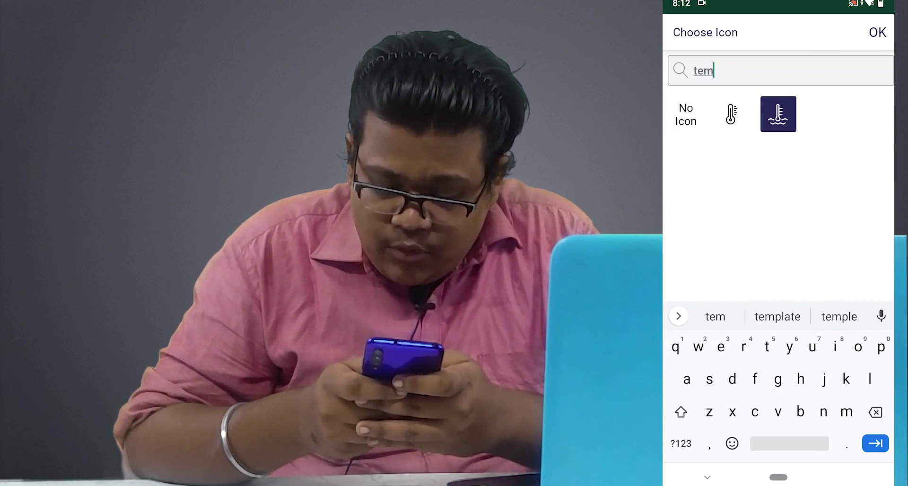
left_click(878, 33)
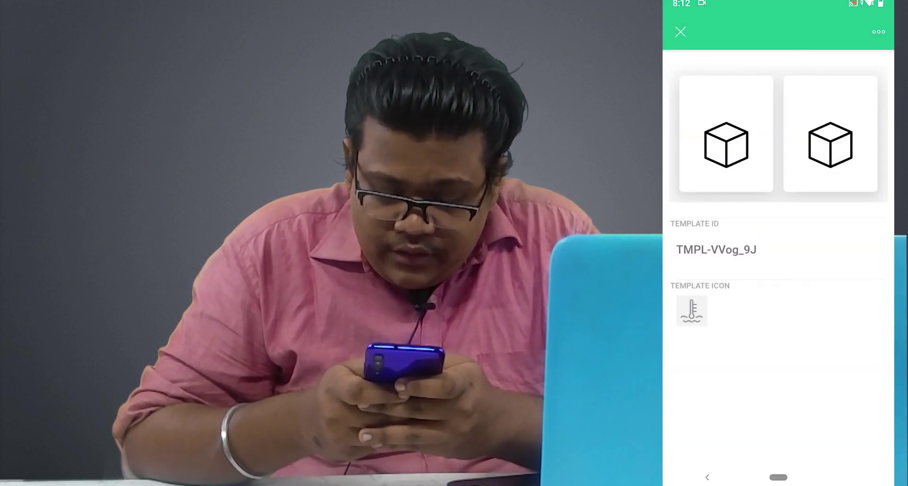
left_click(681, 32)
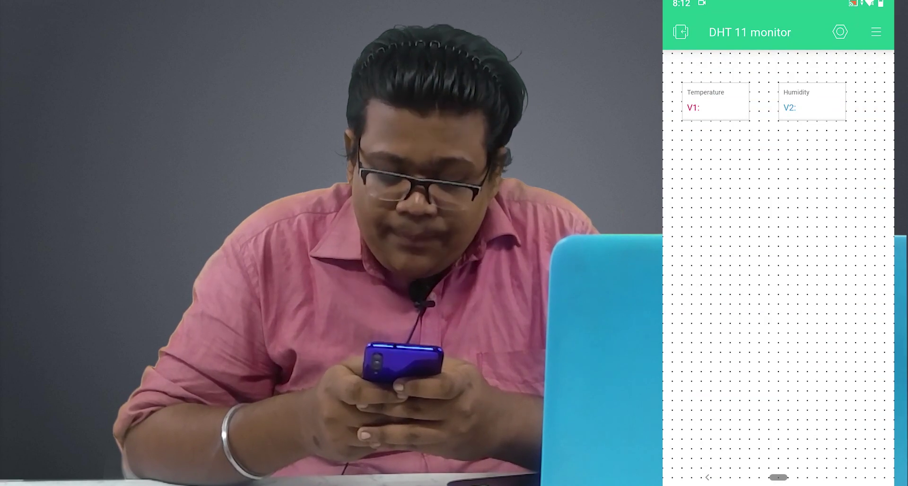
Change the template's tile type to the 3 Labels design
left_click(841, 31)
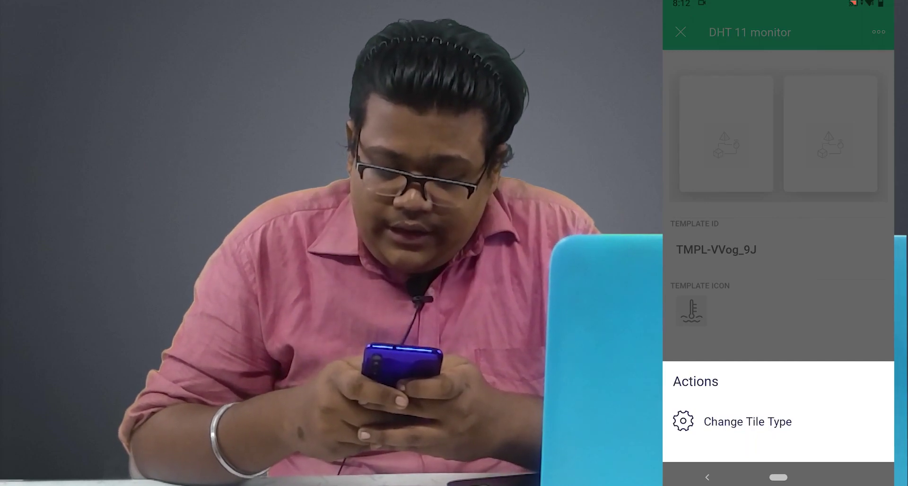
left_click(747, 422)
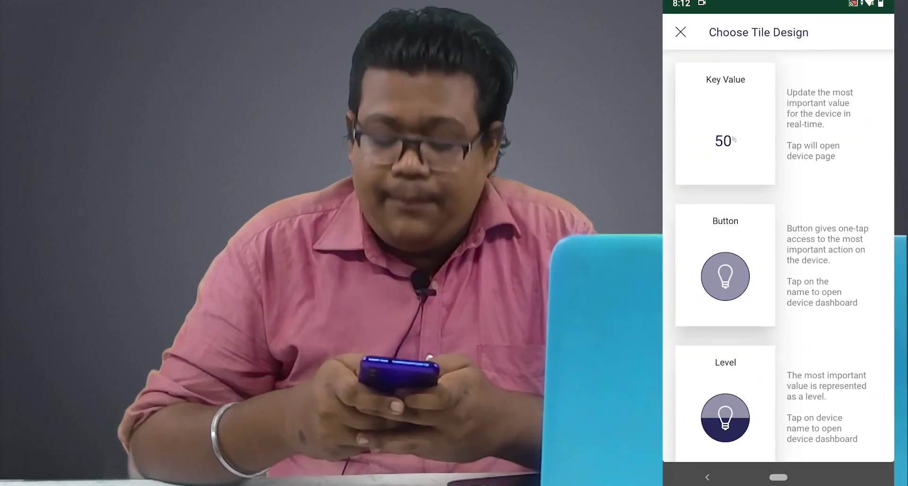
scroll(779, 255, "down", 10)
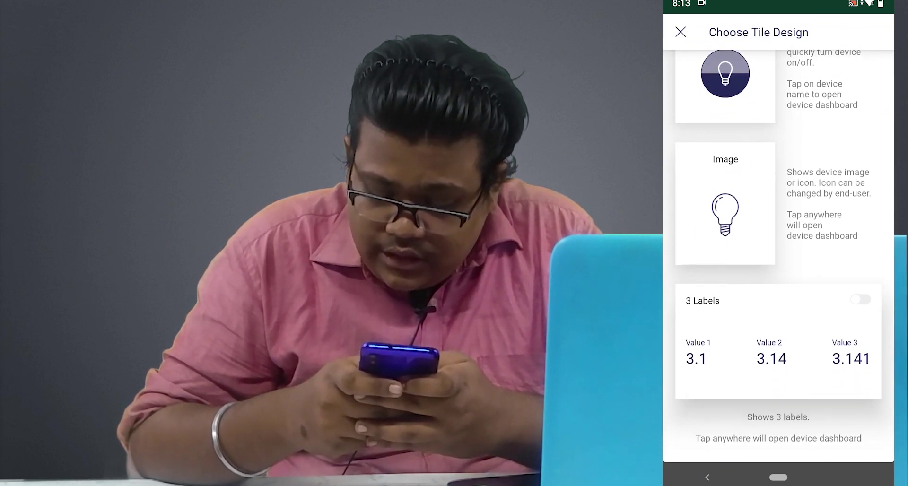
left_click(778, 340)
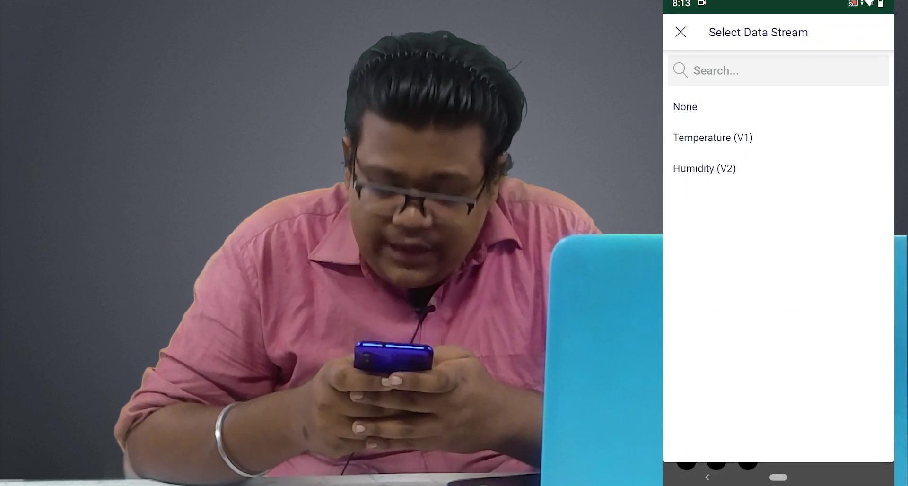
Set Label 1 to Temperature (V1) with a red value and an orange icon
left_click(713, 138)
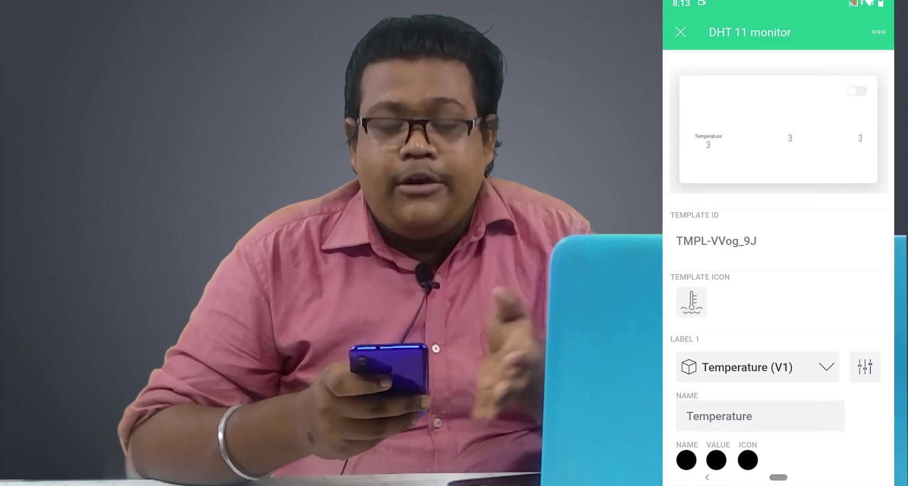
scroll(778, 332, "down", 3)
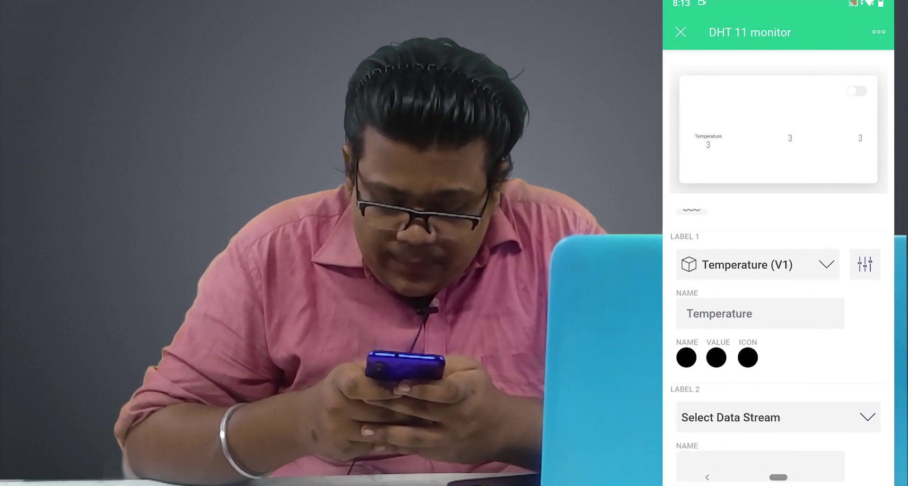
left_click(686, 357)
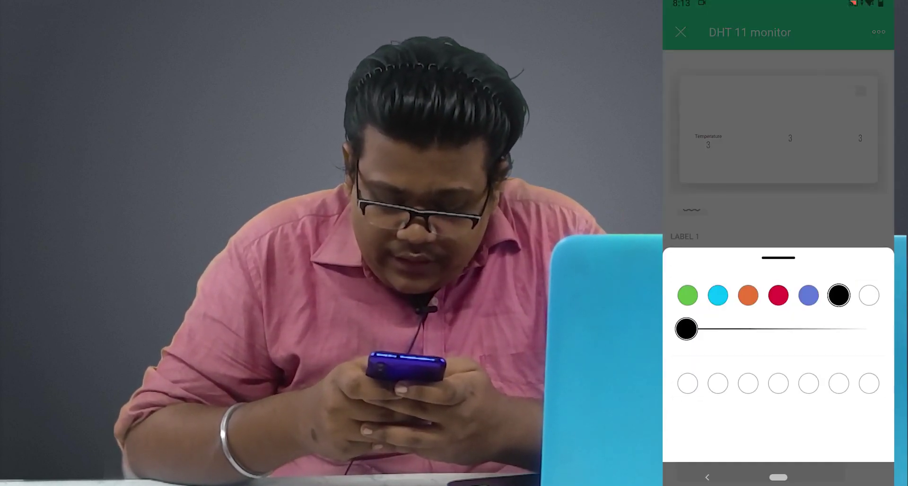
left_click(778, 295)
left_click(839, 295)
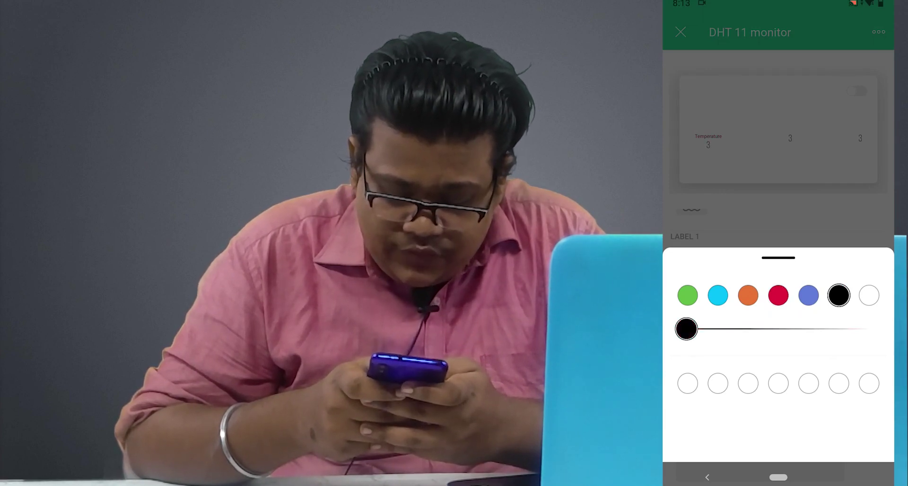
left_click(778, 142)
left_click(717, 357)
left_click(778, 295)
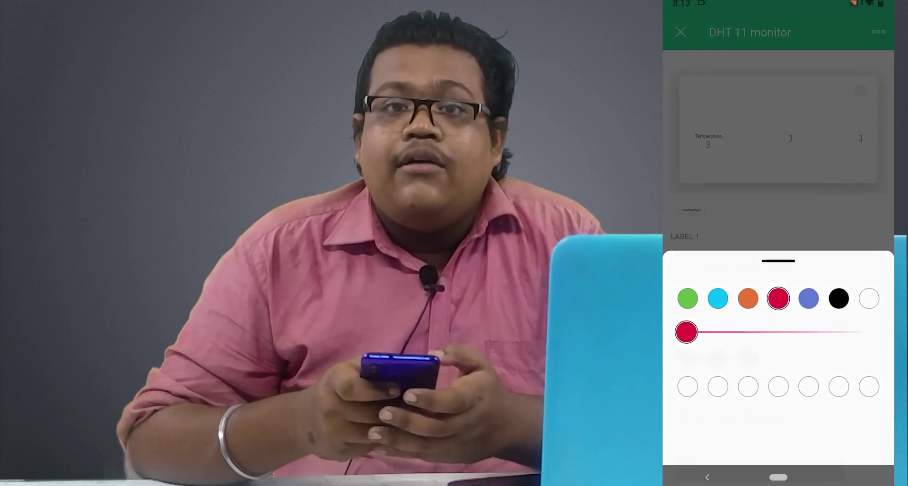
left_click(779, 141)
left_click(748, 357)
left_click(748, 296)
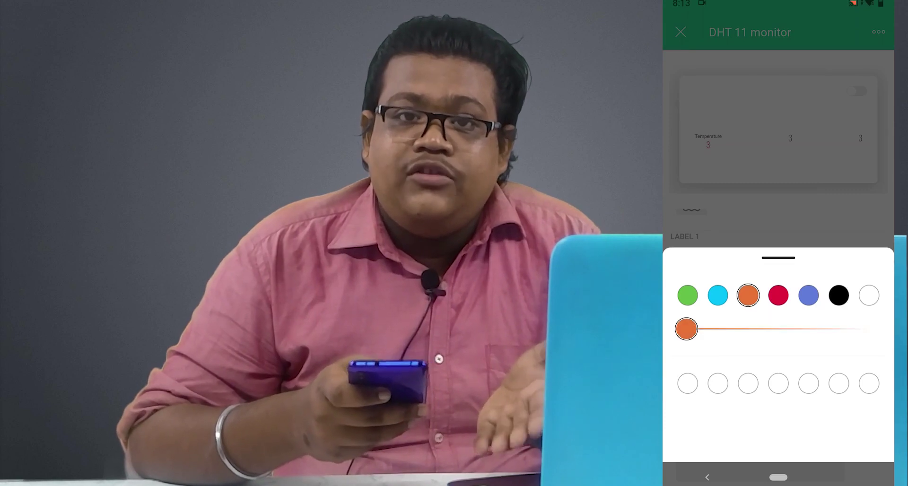
left_click(779, 142)
Set Label 2 to Humidity (V2) and close the template settings
scroll(779, 348, "down", 3)
left_click(731, 315)
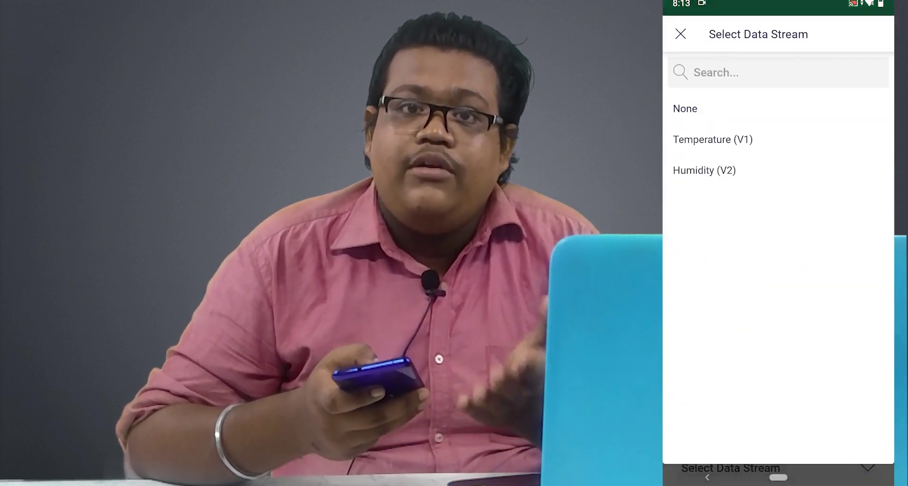
left_click(705, 171)
scroll(778, 350, "down", 2)
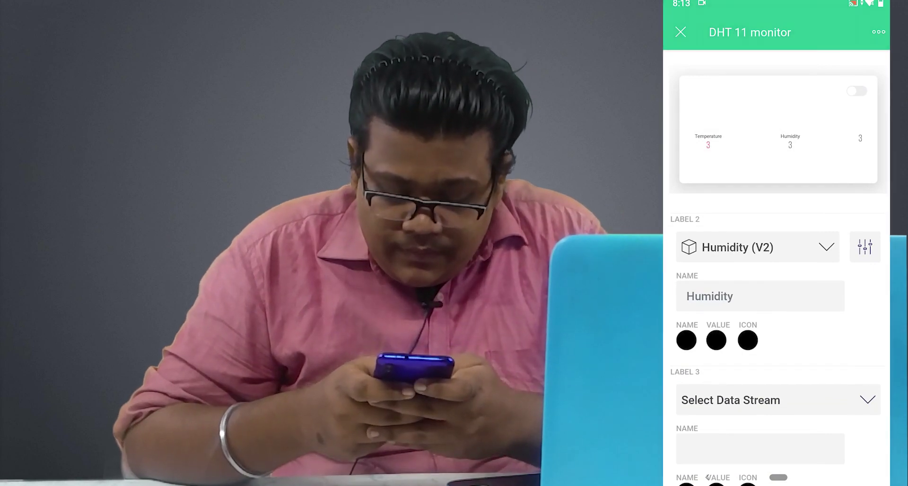
scroll(778, 284, "up", 5)
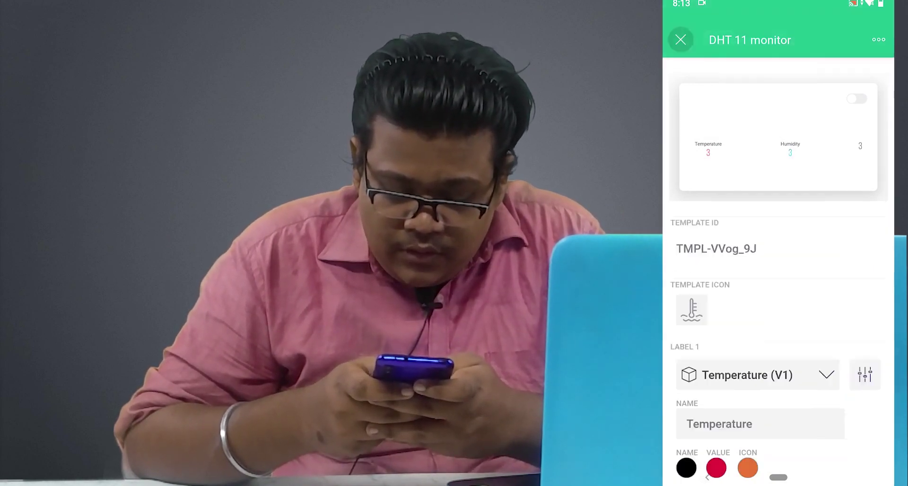
left_click(680, 32)
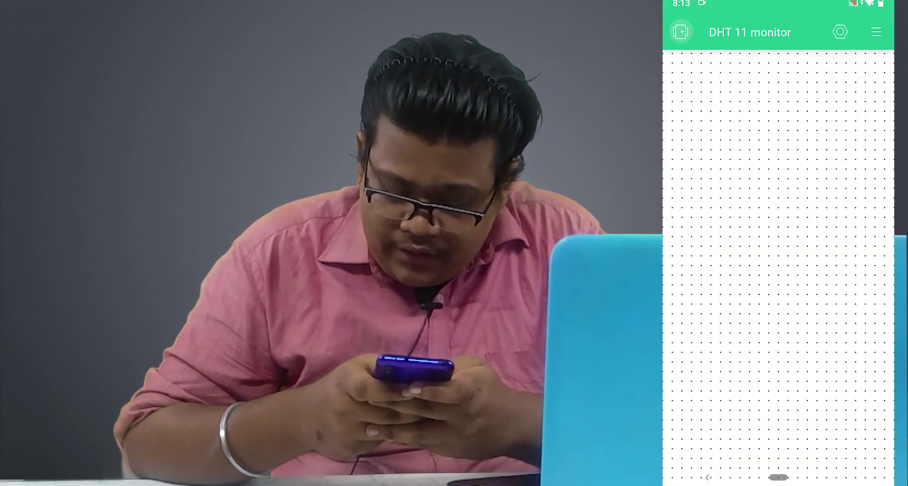
Exit the DHT 11 monitor dashboard editor back to the Developer Mode project list
left_click(681, 32)
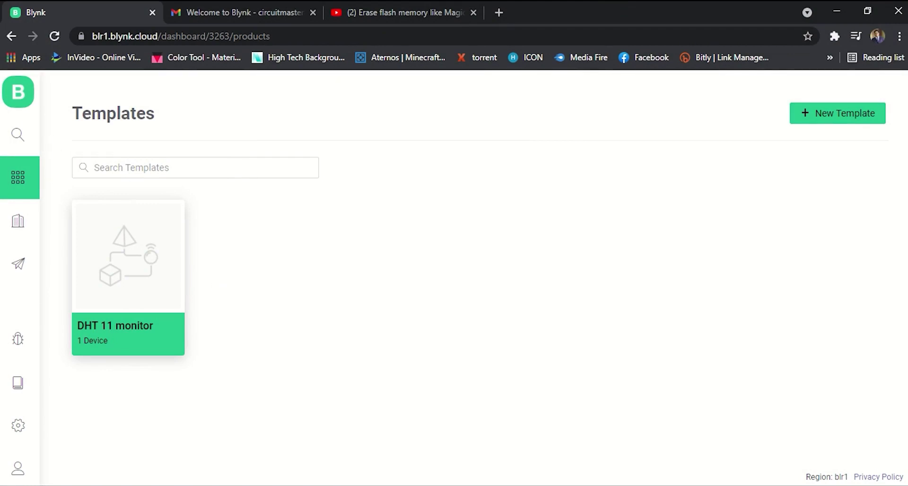
Open the DHT 11 monitor 08E38 device from My Devices to see 26 °C and 95% humidity
left_click(24, 138)
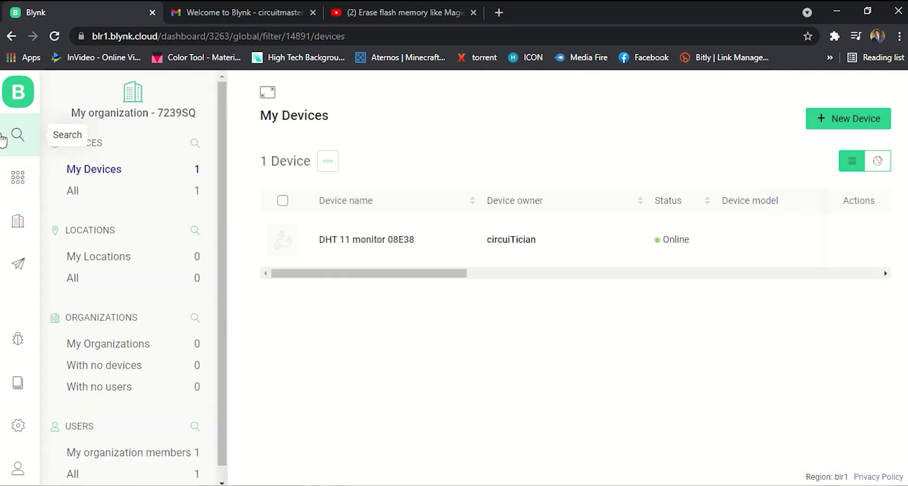
left_click(381, 241)
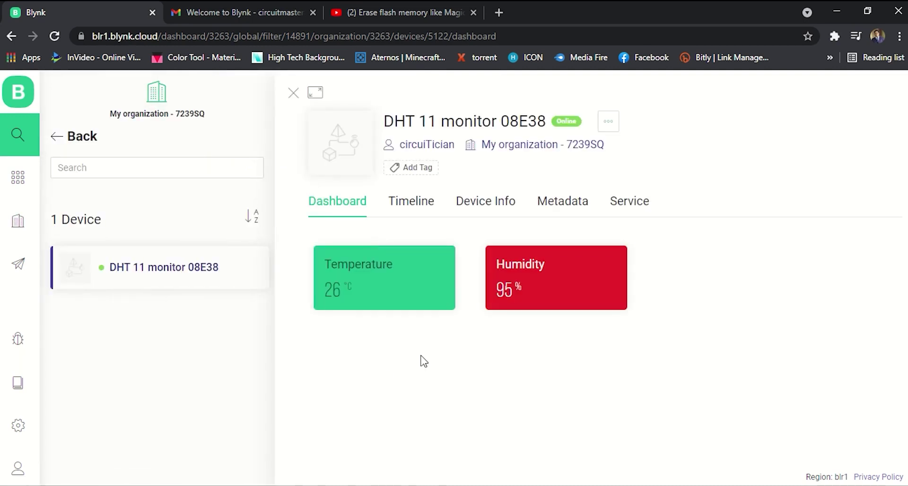